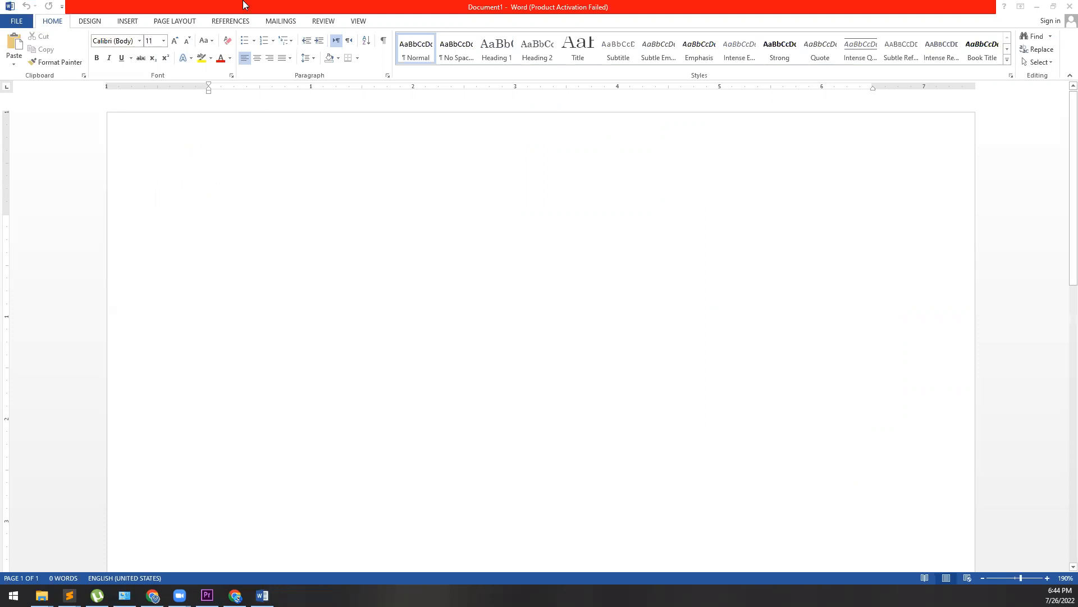
- Switch to the Chrome browser and search Yahoo for "dummy text"
{"action": "key", "text": "alt+Tab"}
{"action": "key", "text": "ctrl+Tab"}
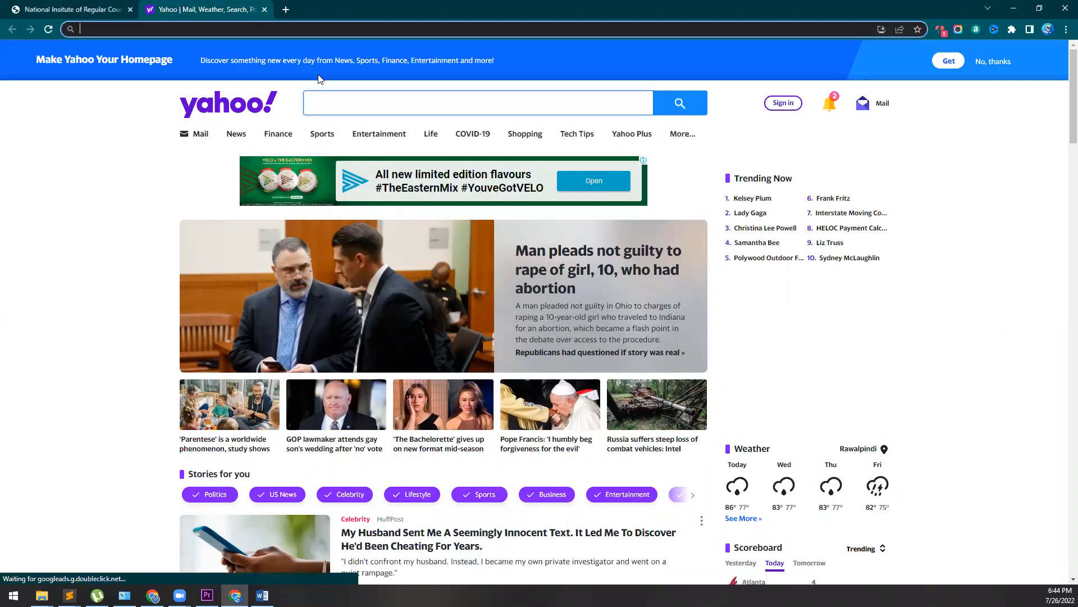
{"action": "type", "text": "dummy te"}
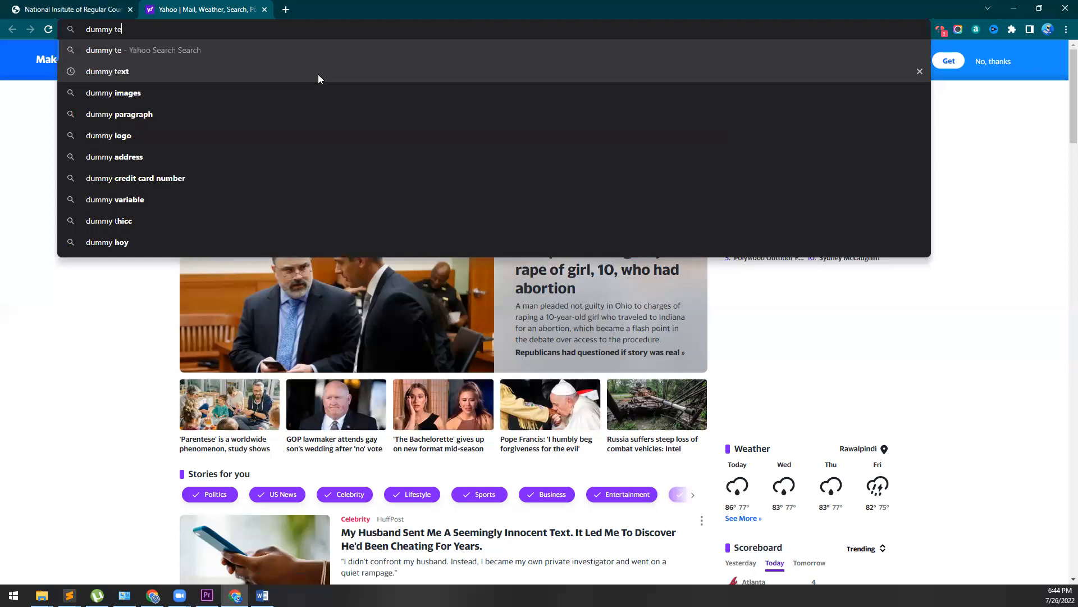
{"action": "type", "text": "xt"}
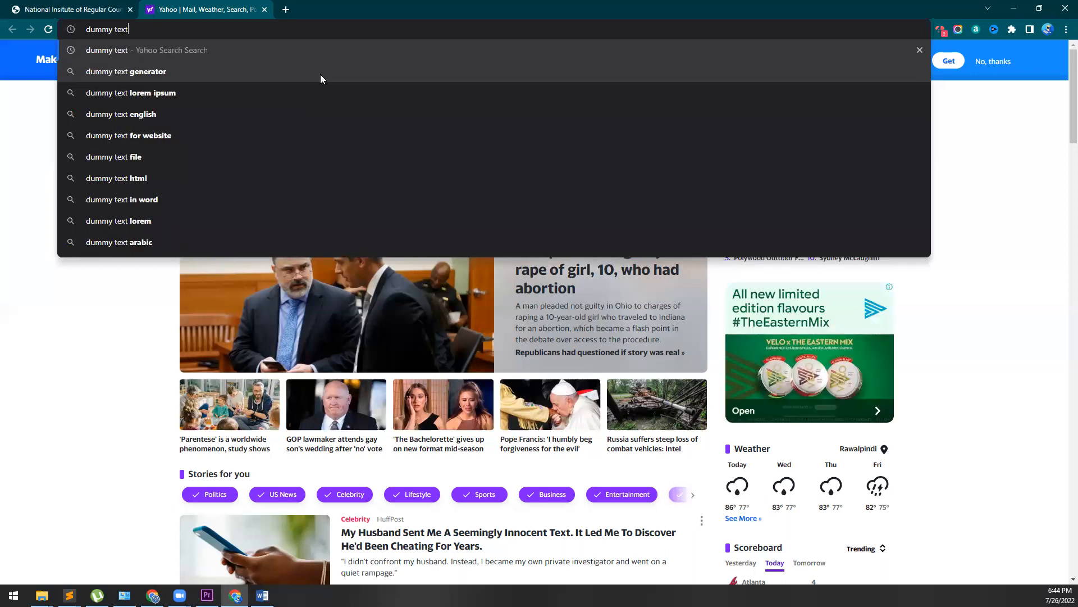
{"action": "left_click", "coordinate": [347, 74]}
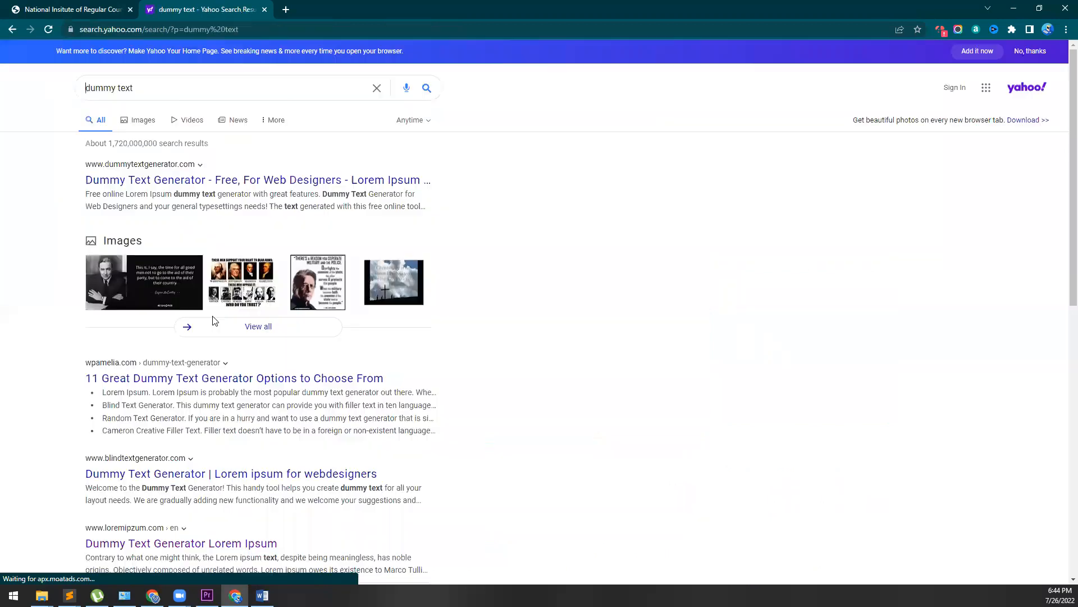
- View the "Dummy Text Generator Lorem Ipsum" result from loremipzum.com and close its tab
{"action": "scroll", "coordinate": [195, 450], "scroll_direction": "down", "scroll_amount": 2}
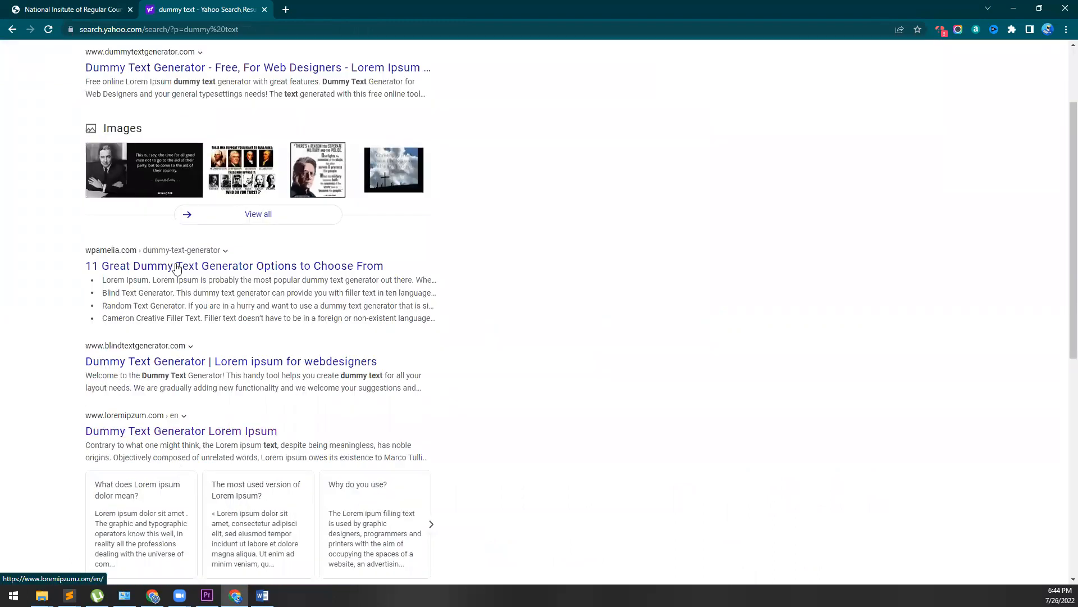
{"action": "scroll", "coordinate": [171, 449], "scroll_direction": "down", "scroll_amount": 6}
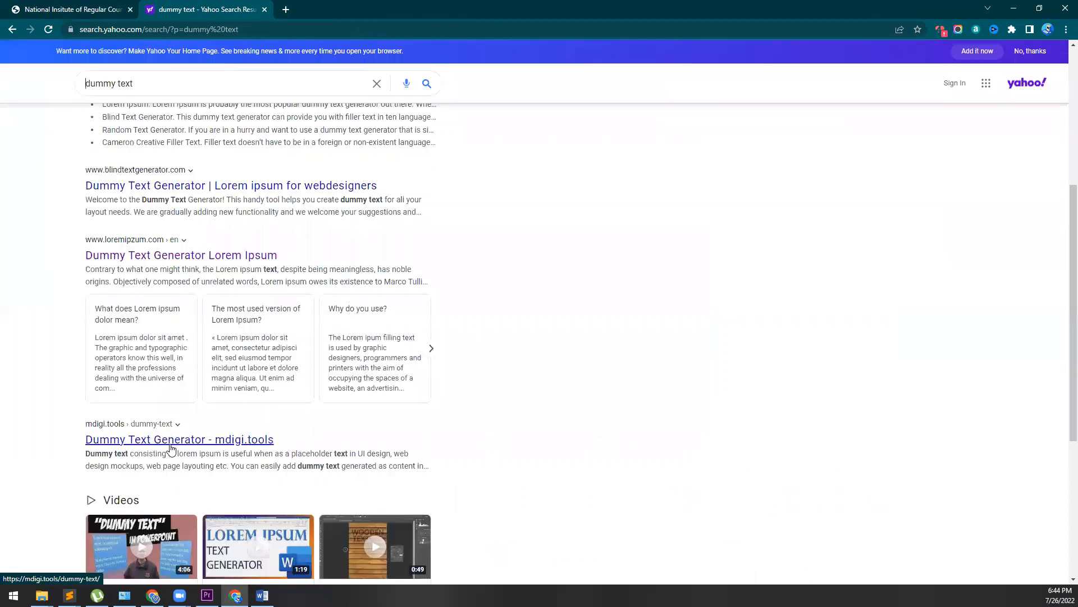
{"action": "scroll", "coordinate": [193, 279], "scroll_direction": "up", "scroll_amount": 4}
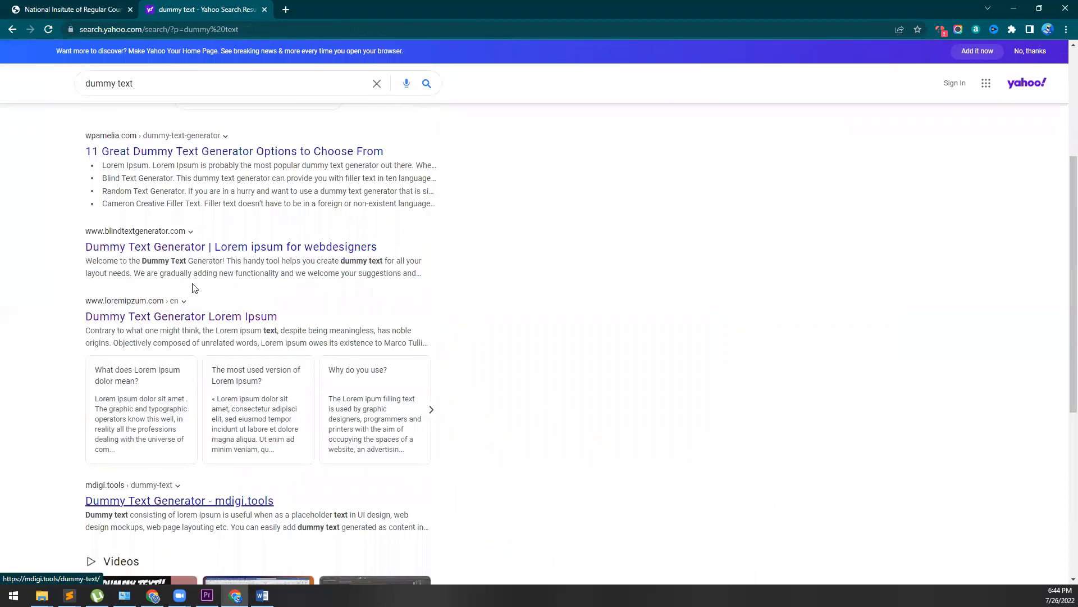
{"action": "left_click", "coordinate": [193, 320]}
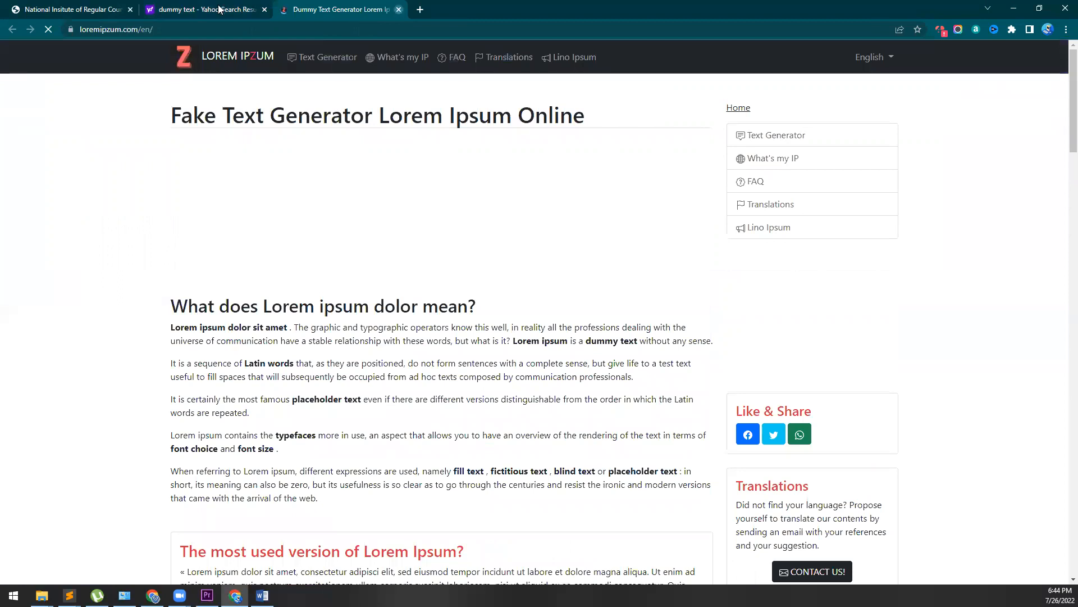
{"action": "key", "text": "ctrl+w"}
- Look through the remaining dummy text results, including the video results and the second results page, for a text source
{"action": "scroll", "coordinate": [266, 228], "scroll_direction": "down", "scroll_amount": 5}
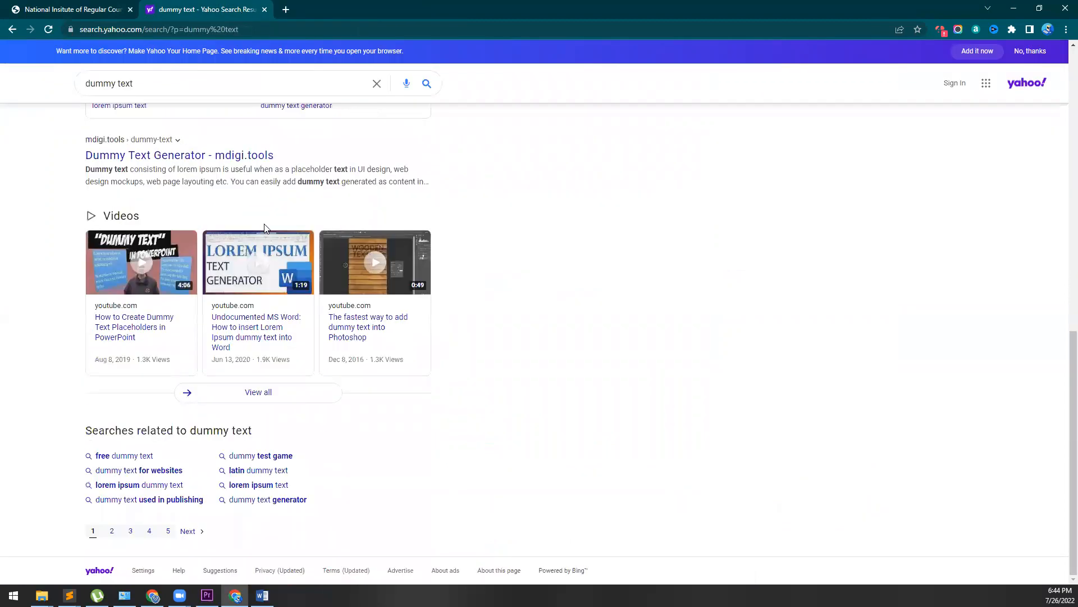
{"action": "scroll", "coordinate": [266, 228], "scroll_direction": "up", "scroll_amount": 9}
{"action": "scroll", "coordinate": [266, 228], "scroll_direction": "up", "scroll_amount": 3}
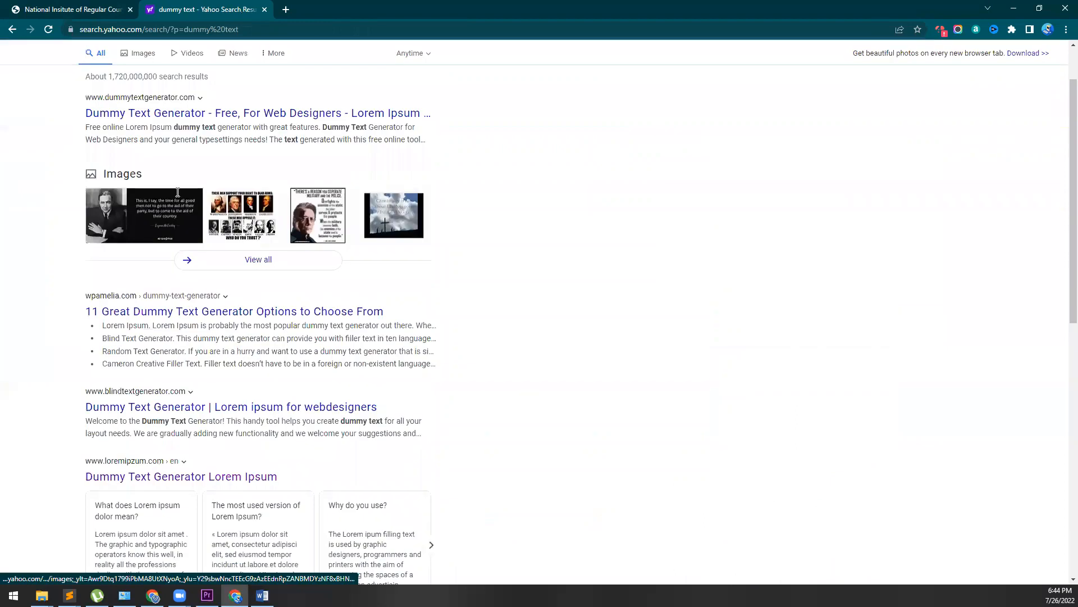
{"action": "scroll", "coordinate": [188, 237], "scroll_direction": "down", "scroll_amount": 10}
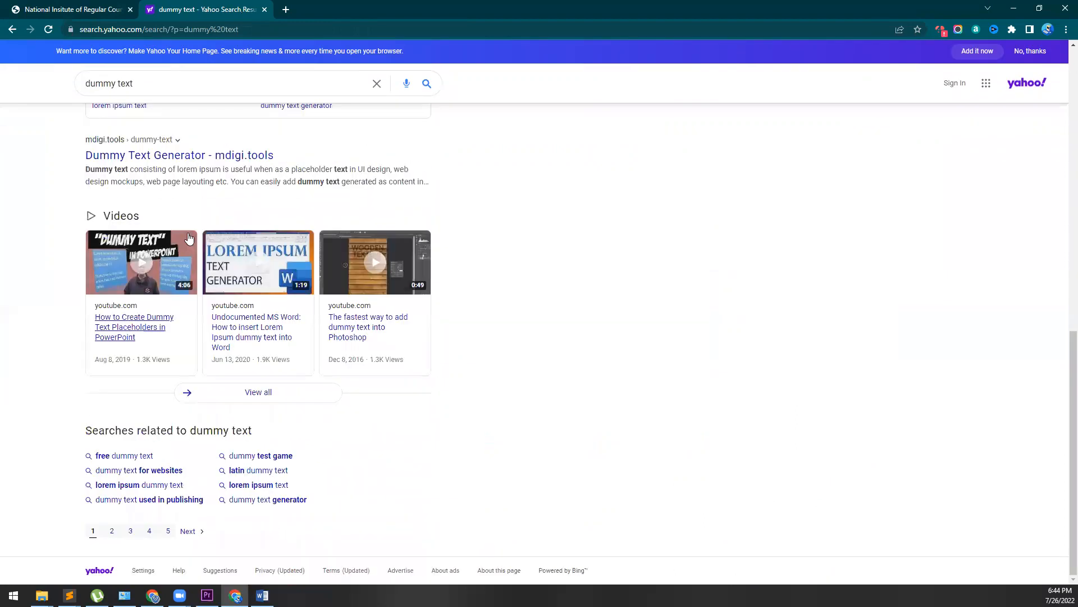
{"action": "left_click", "coordinate": [281, 400]}
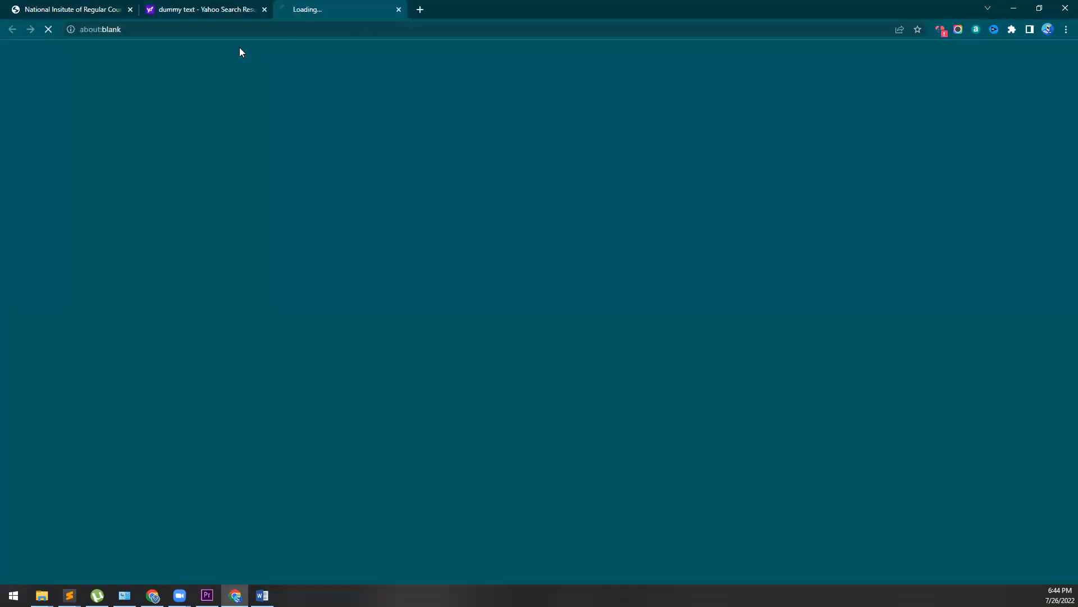
{"action": "left_click", "coordinate": [227, 34]}
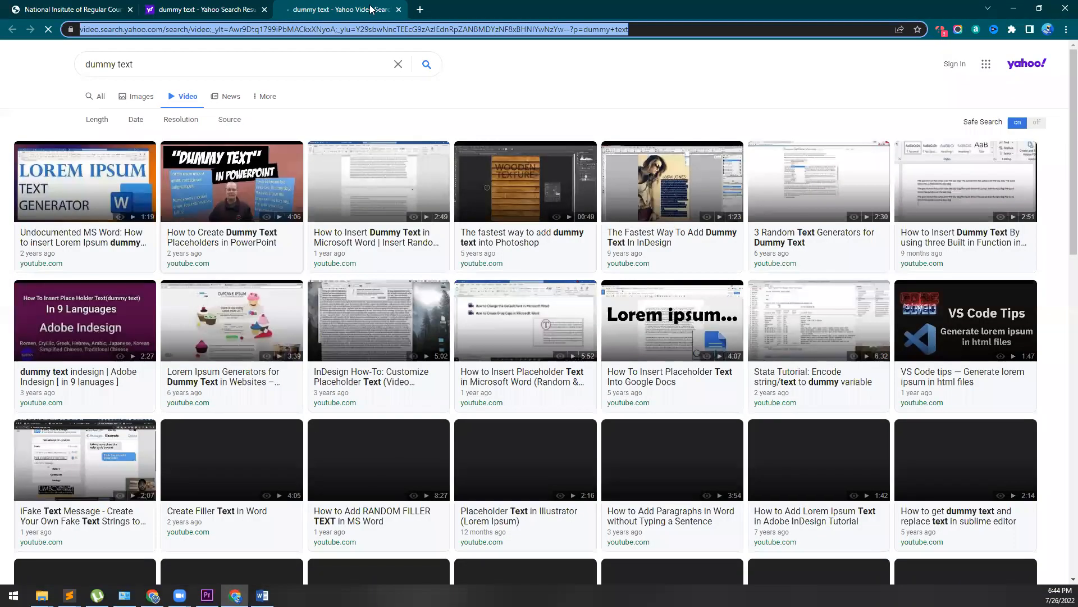
{"action": "key", "text": "ctrl+w"}
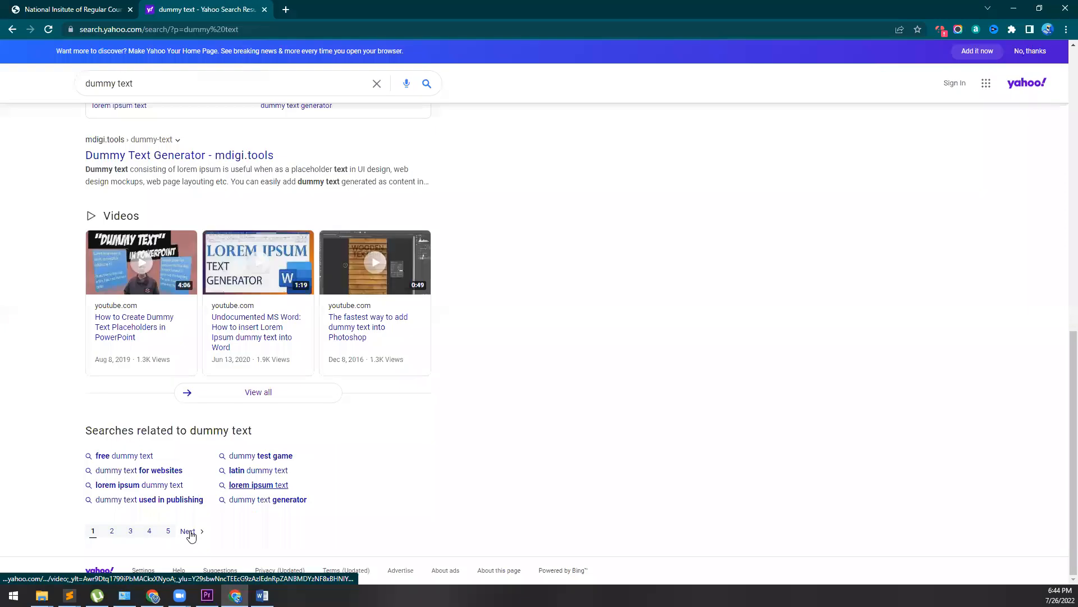
{"action": "left_click", "coordinate": [189, 533]}
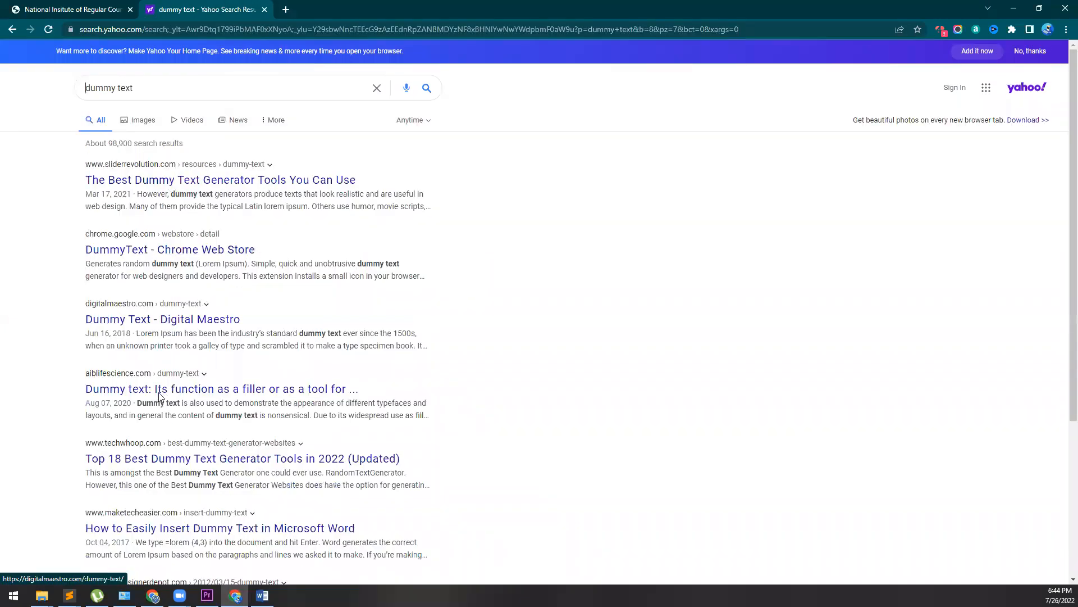
{"action": "scroll", "coordinate": [162, 412], "scroll_direction": "down", "scroll_amount": 3}
{"action": "scroll", "coordinate": [162, 393], "scroll_direction": "up", "scroll_amount": 3}
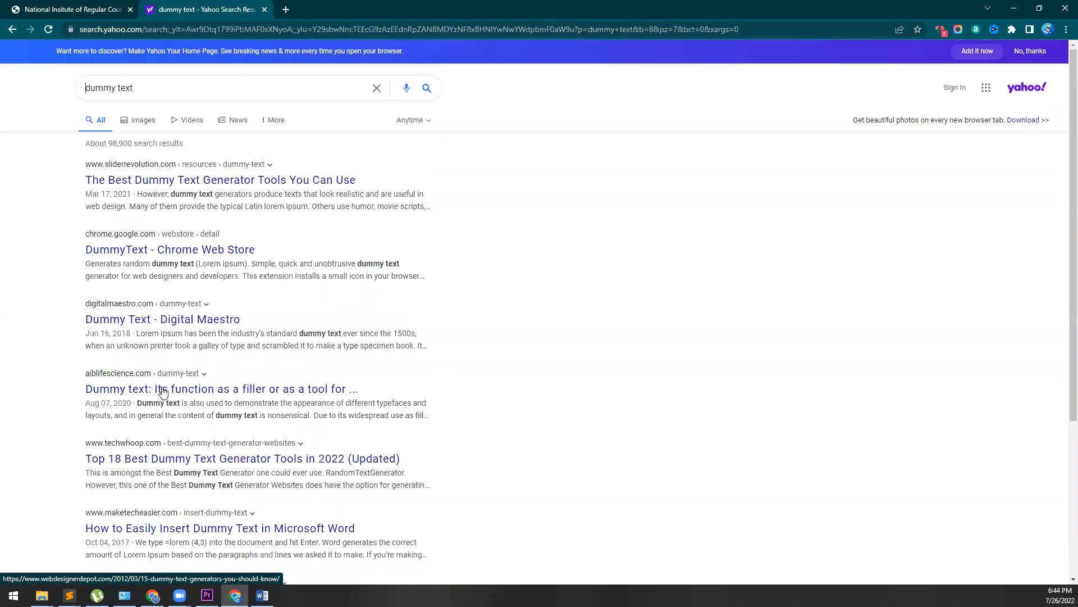
- Replace the search query with "lorem ipsum meaning" and run the search
{"action": "left_click_drag", "start_coordinate": [146, 89], "coordinate": [71, 88]}
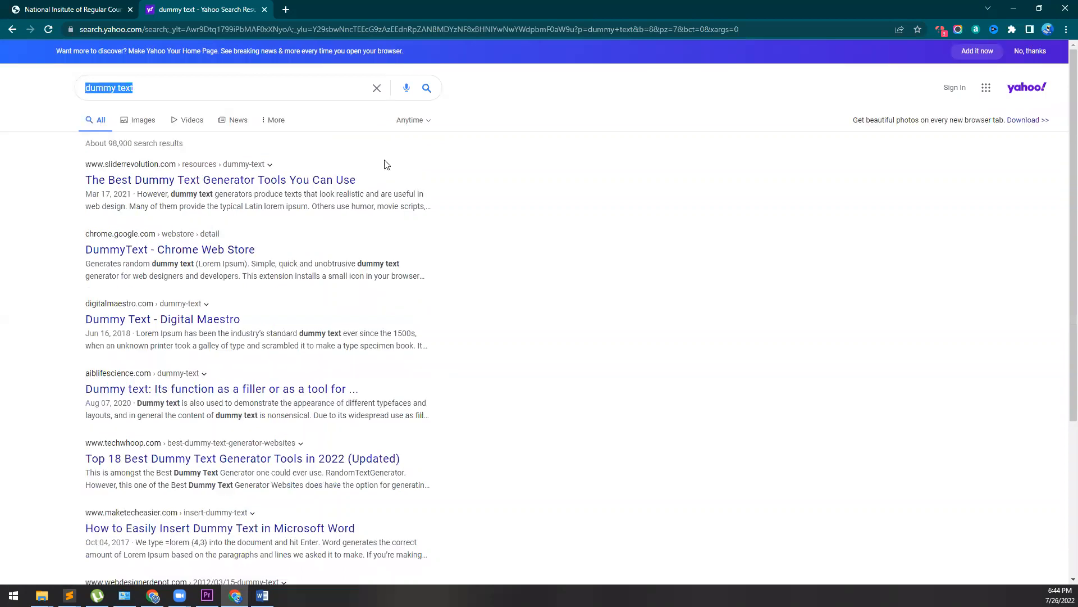
{"action": "type", "text": "lorem ip"}
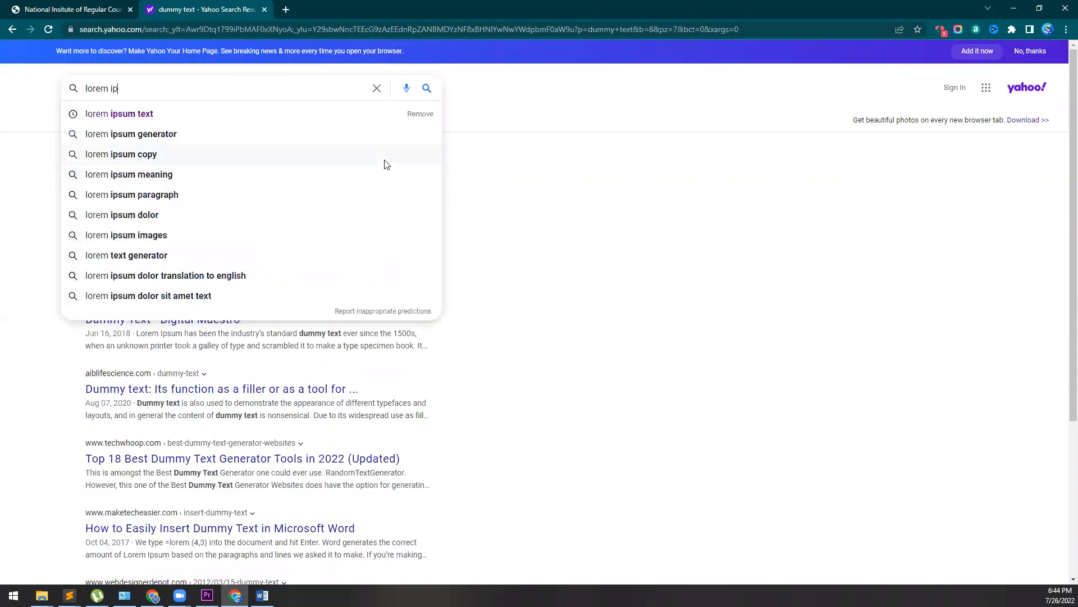
{"action": "type", "text": "sum"}
{"action": "key", "text": "Down"}
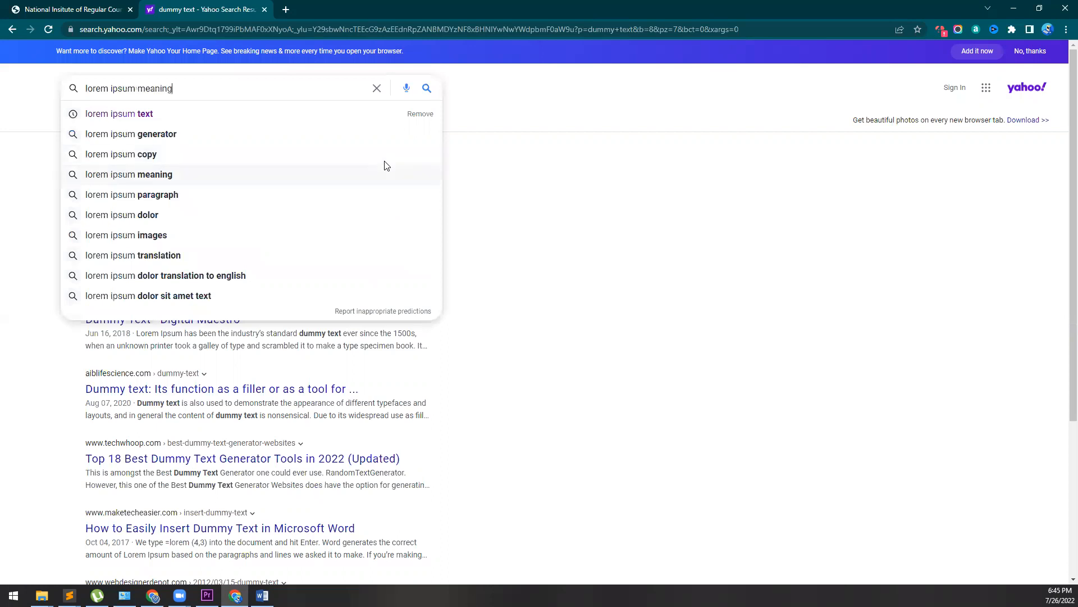
{"action": "key", "text": "Return"}
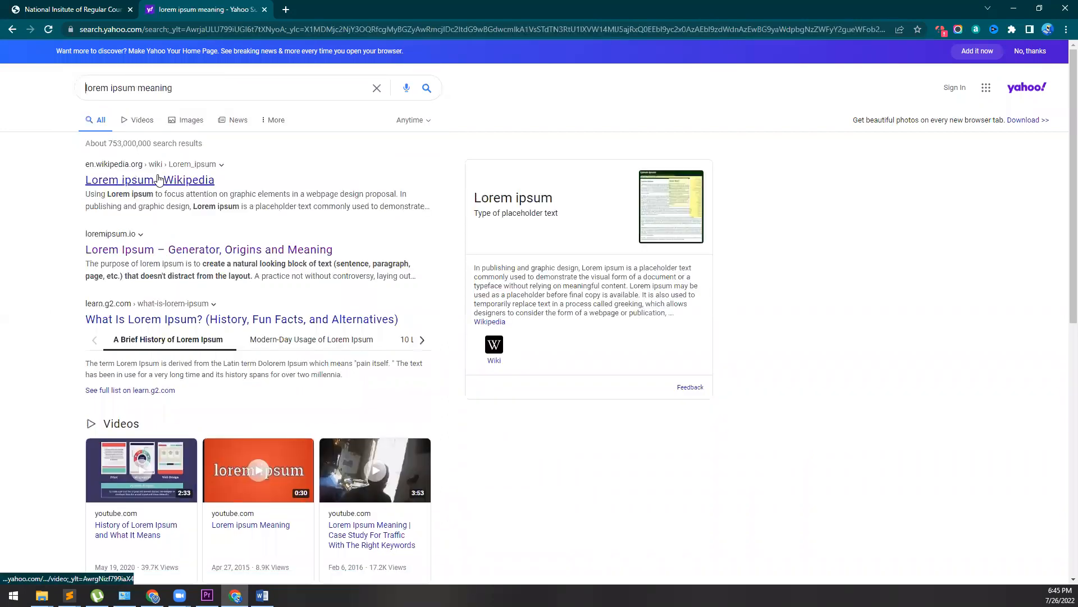
- Open the lipsum.com page "Lorem Ipsum - All the facts" from the results and close the loremipsum.io tab
{"action": "left_click", "coordinate": [151, 249]}
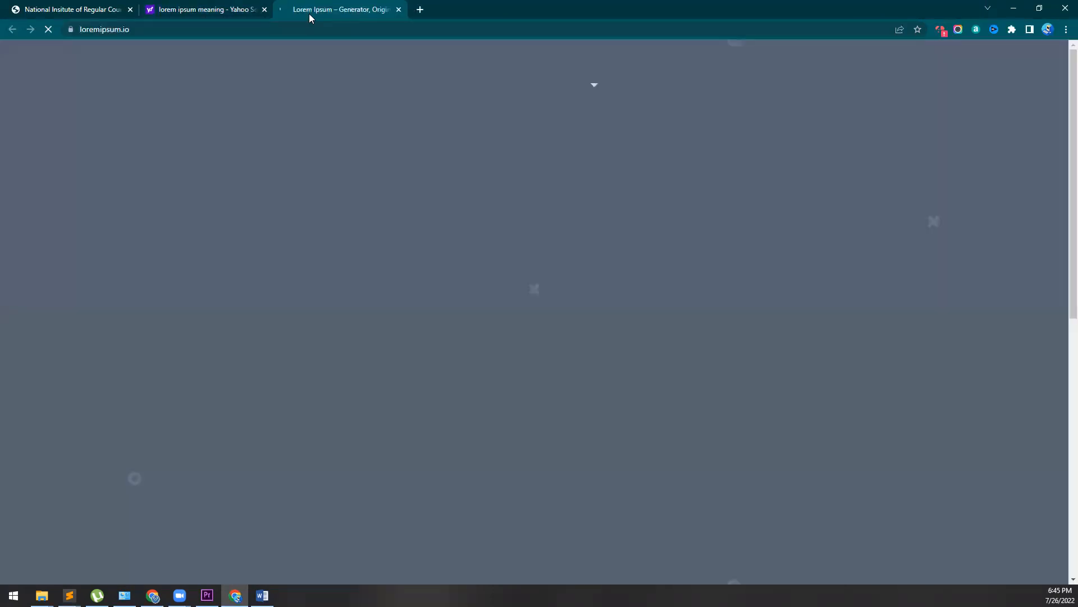
{"action": "key", "text": "ctrl+shift+Tab"}
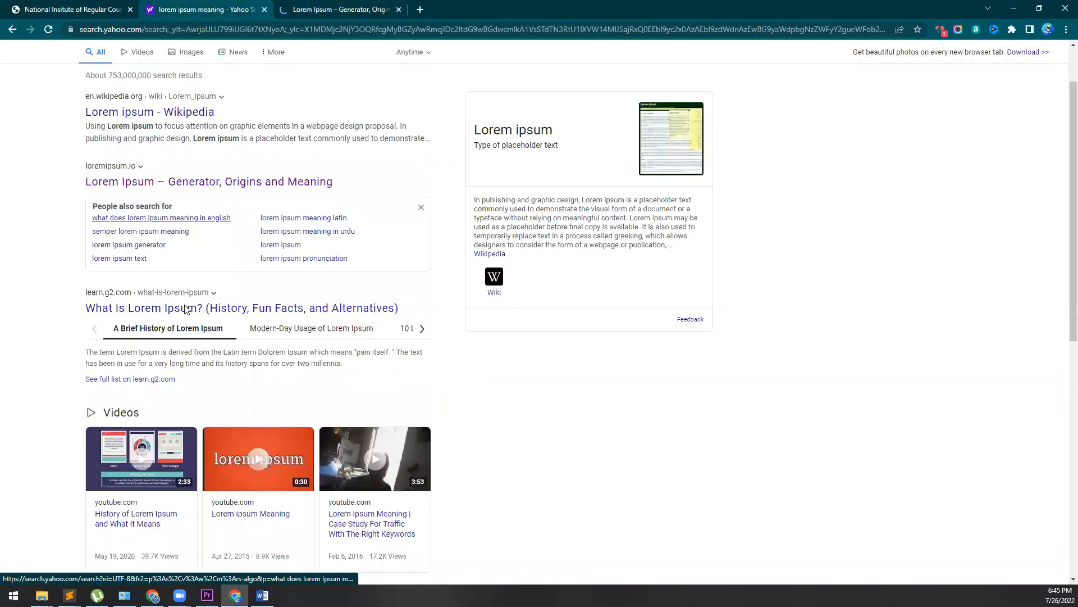
{"action": "left_click", "coordinate": [171, 471]}
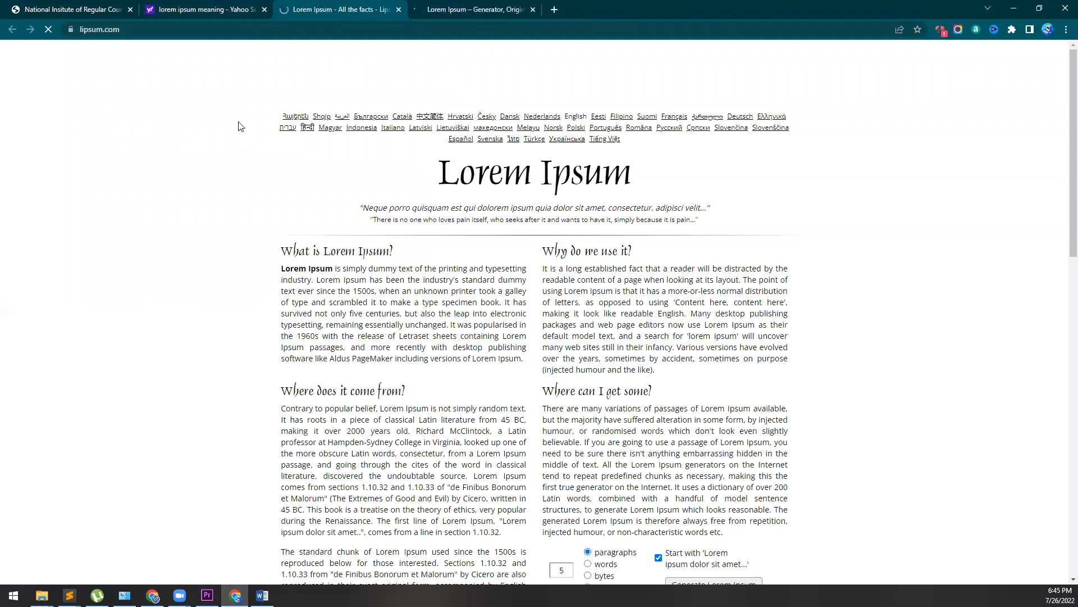
{"action": "left_click", "coordinate": [532, 9]}
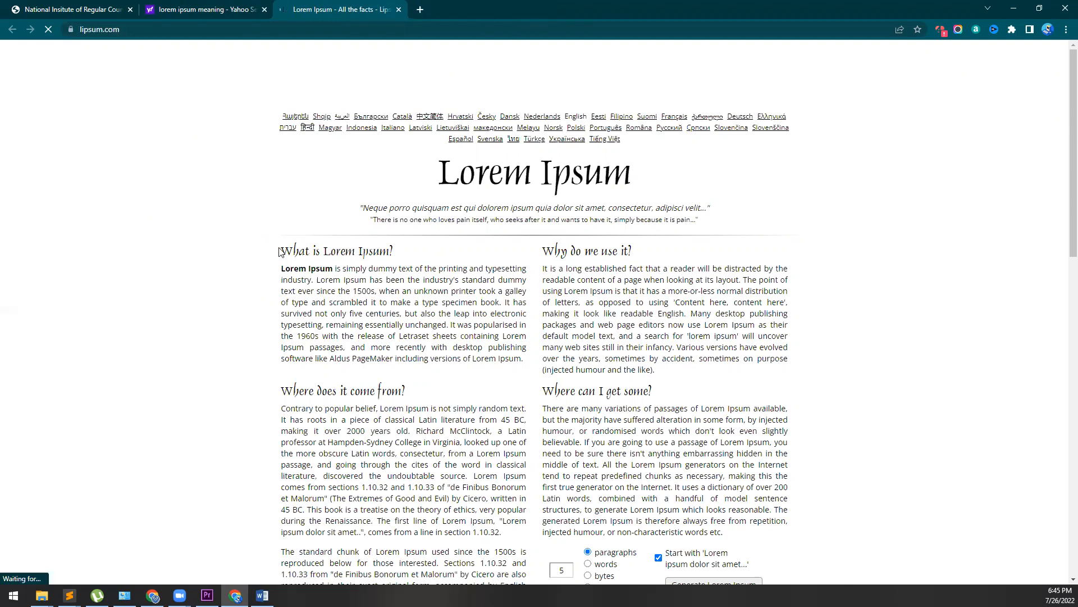
- Copy the "What is Lorem Ipsum?" and "Why do we use it?" sections and paste them into the blank Word document
{"action": "left_click_drag", "start_coordinate": [283, 250], "coordinate": [693, 372]}
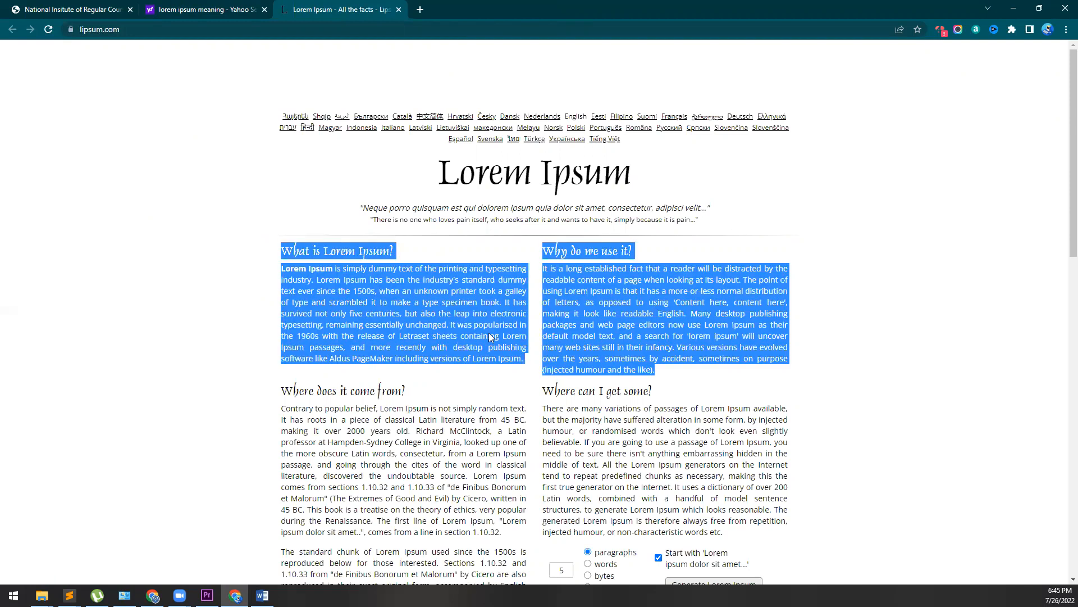
{"action": "scroll", "coordinate": [279, 73], "scroll_direction": "down", "scroll_amount": 3}
{"action": "left_click_drag", "start_coordinate": [283, 82], "coordinate": [725, 365]}
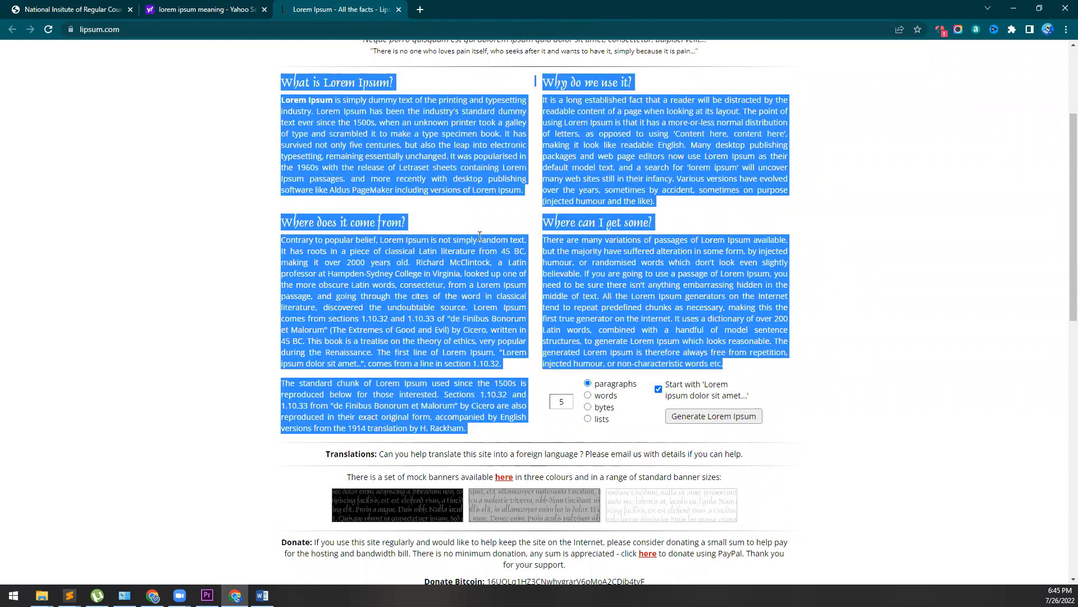
{"action": "left_click", "coordinate": [299, 263]}
{"action": "scroll", "coordinate": [299, 263], "scroll_direction": "up", "scroll_amount": 3}
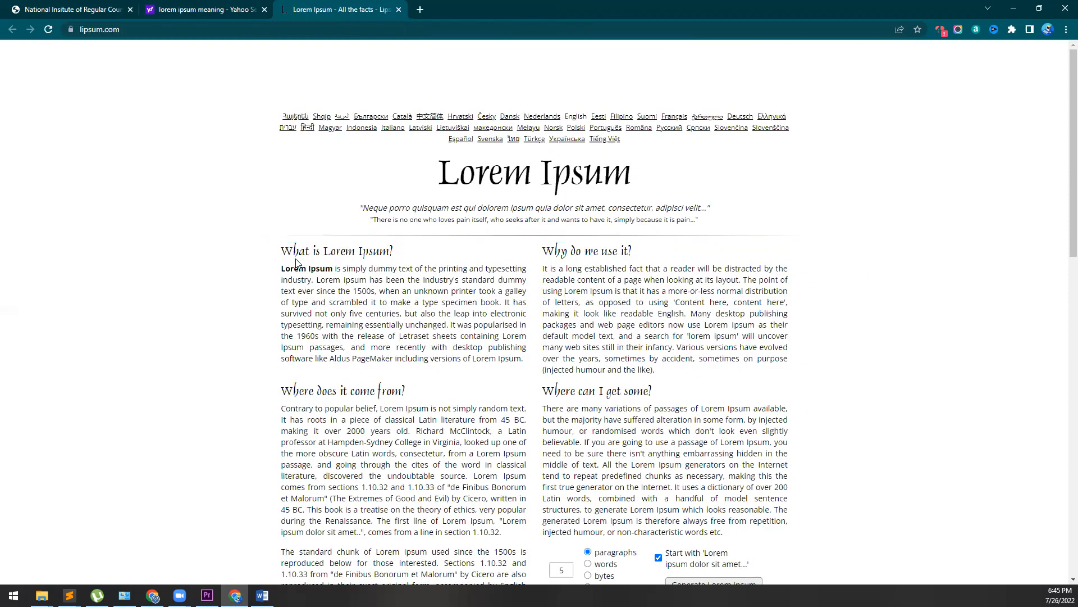
{"action": "left_click", "coordinate": [676, 373], "text": "shift"}
{"action": "key", "text": "ctrl+c"}
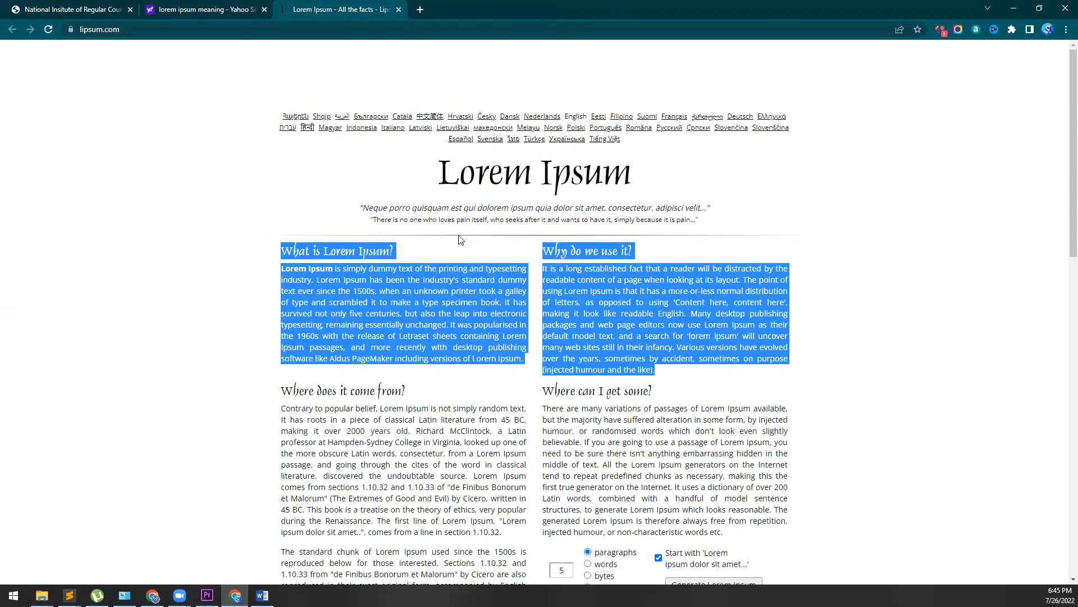
{"action": "key", "text": "alt+Tab"}
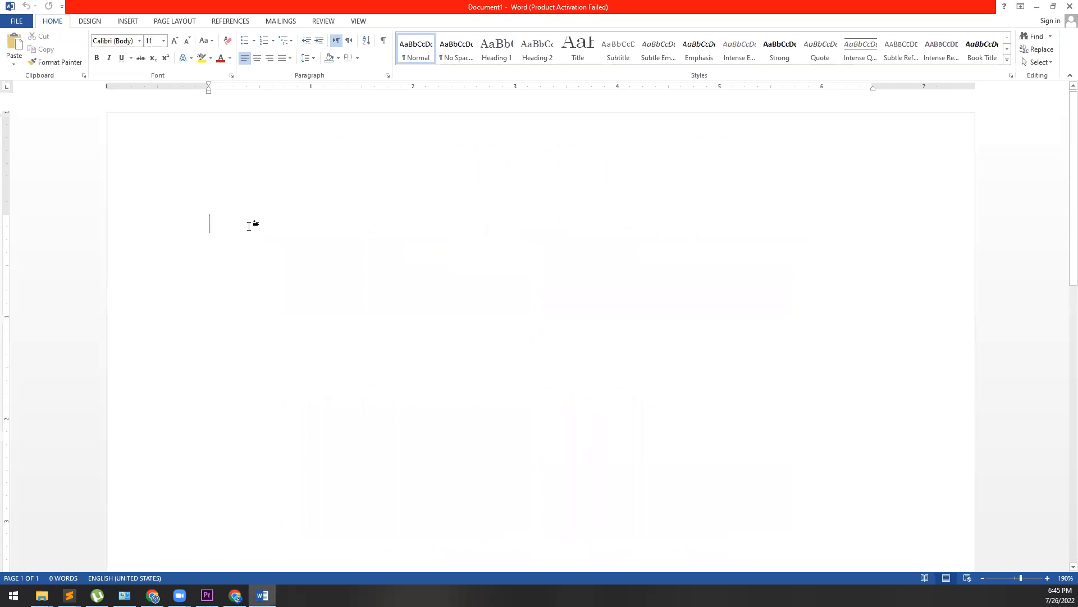
{"action": "key", "text": "ctrl+v"}
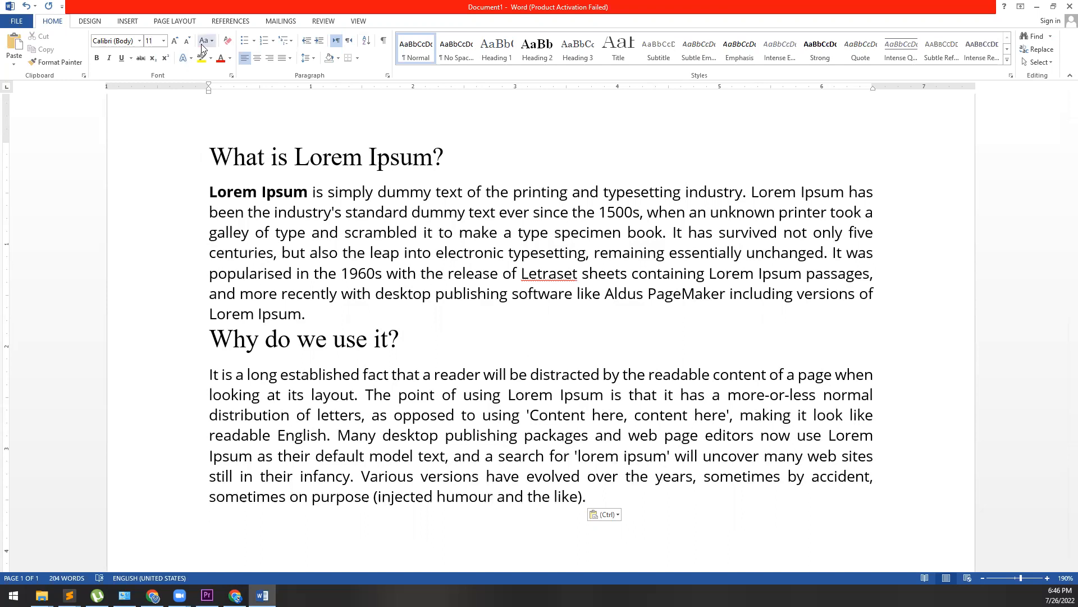
- Clear all formatting from the entire pasted text and deselect it
{"action": "left_click_drag", "start_coordinate": [592, 494], "coordinate": [246, 182]}
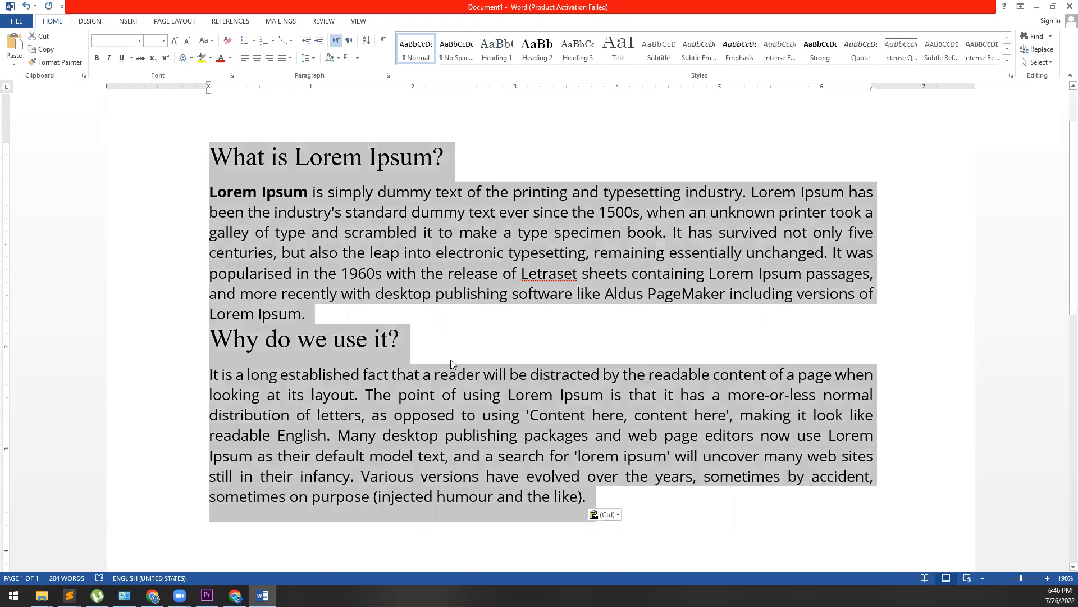
{"action": "left_click", "coordinate": [456, 375]}
{"action": "key", "text": "ctrl+a"}
{"action": "left_click", "coordinate": [227, 40]}
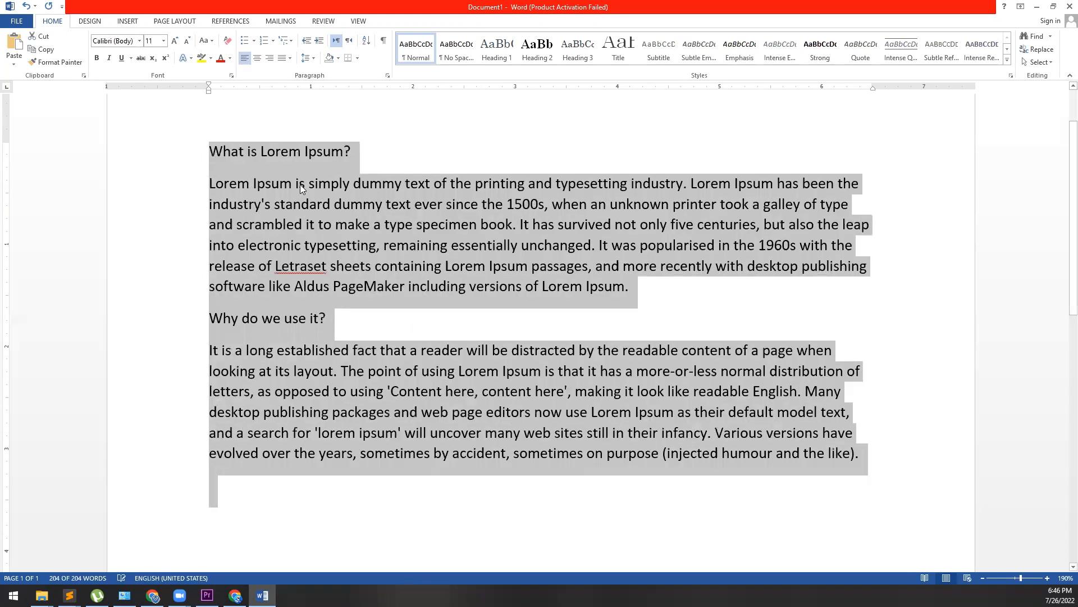
{"action": "left_click", "coordinate": [300, 184]}
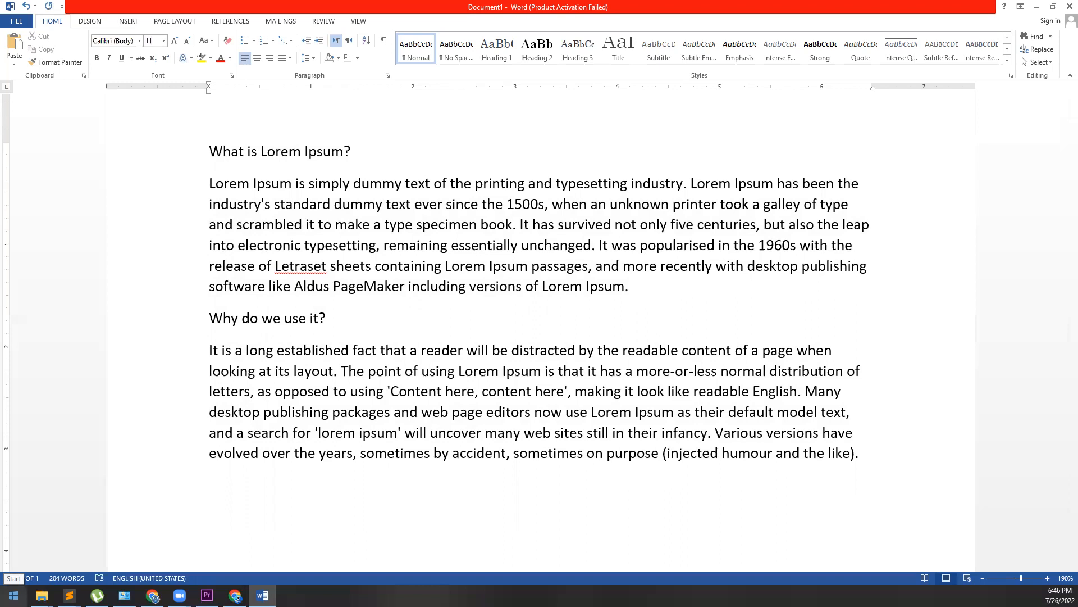
- Open Notepad, paste the copied lorem ipsum sections into the blank file, and set the text zoom to 50%
{"action": "left_click", "coordinate": [14, 595]}
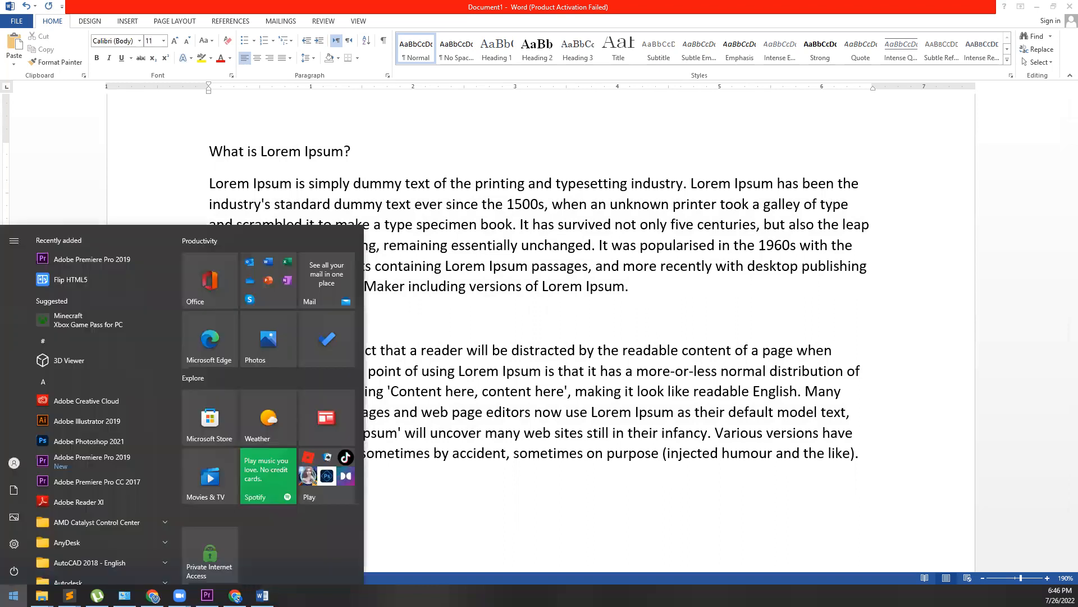
{"action": "type", "text": "note"}
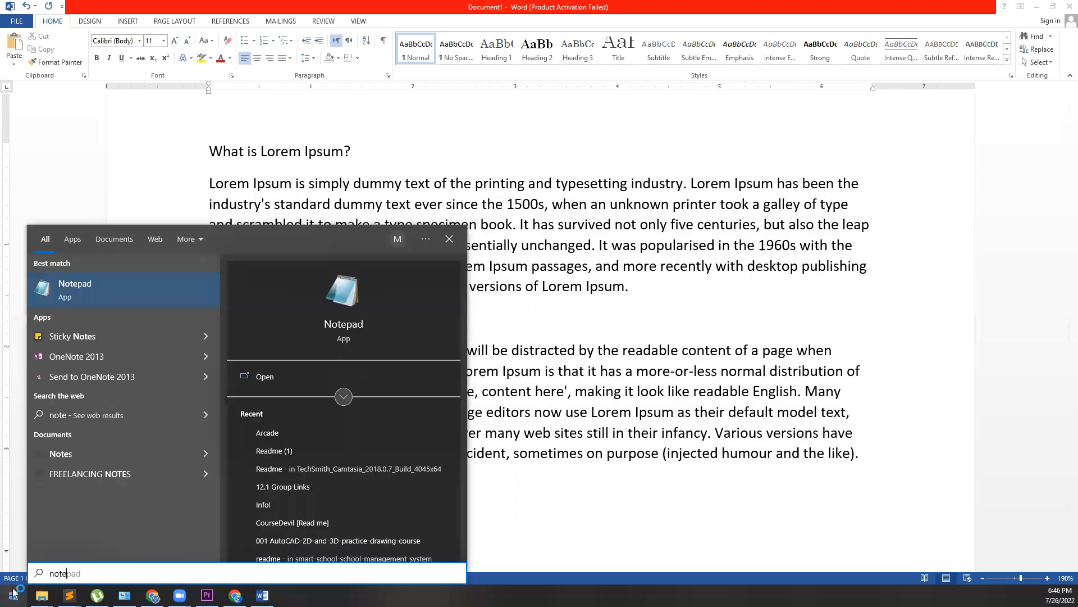
{"action": "key", "text": "Escape"}
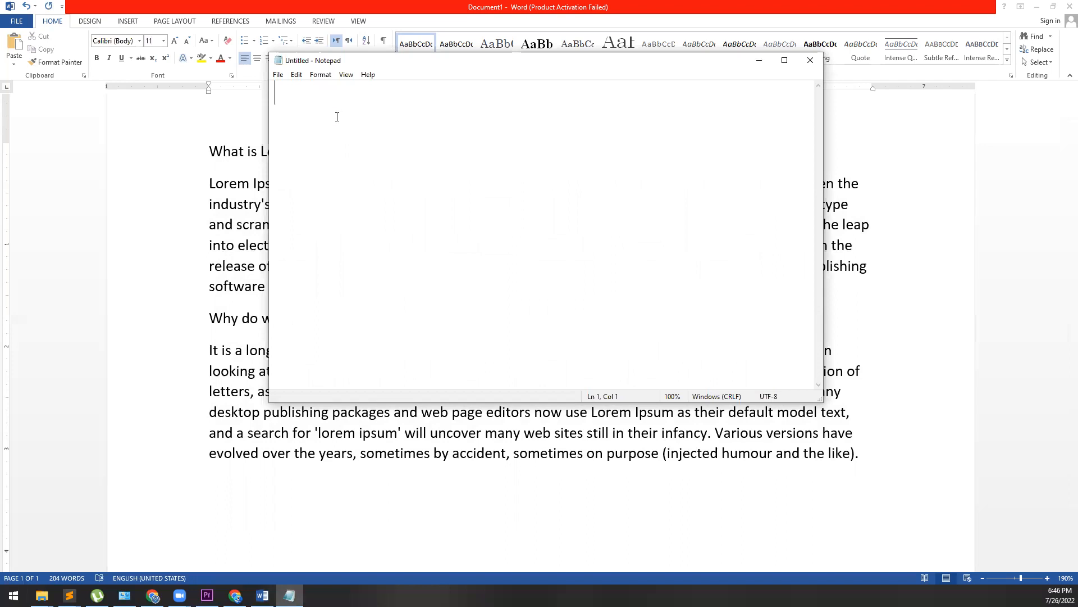
{"action": "key", "text": "ctrl+v"}
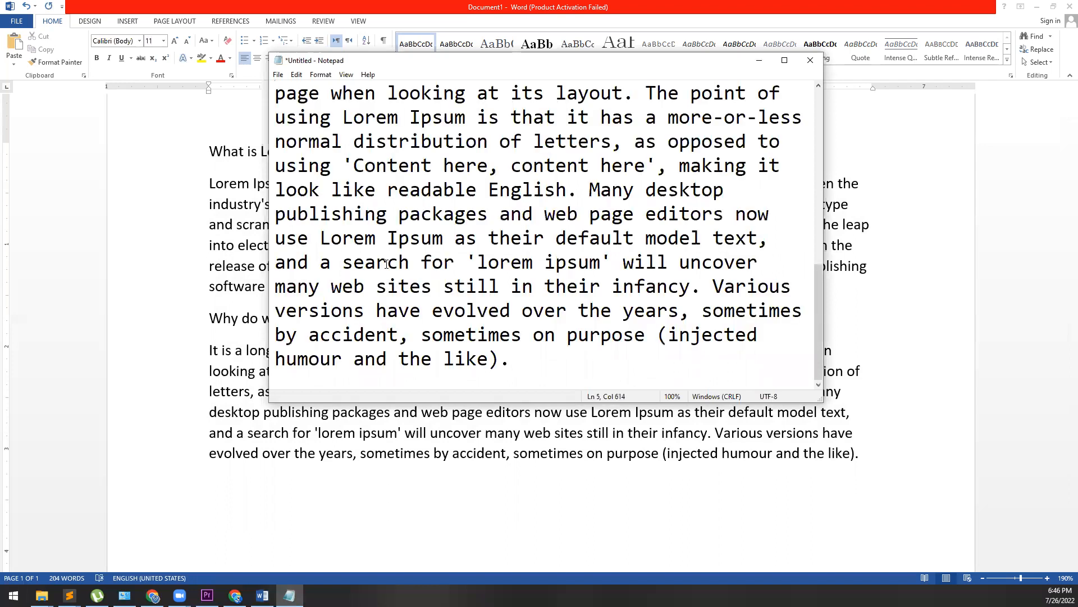
{"action": "scroll", "coordinate": [381, 241], "scroll_direction": "down", "scroll_amount": 10}
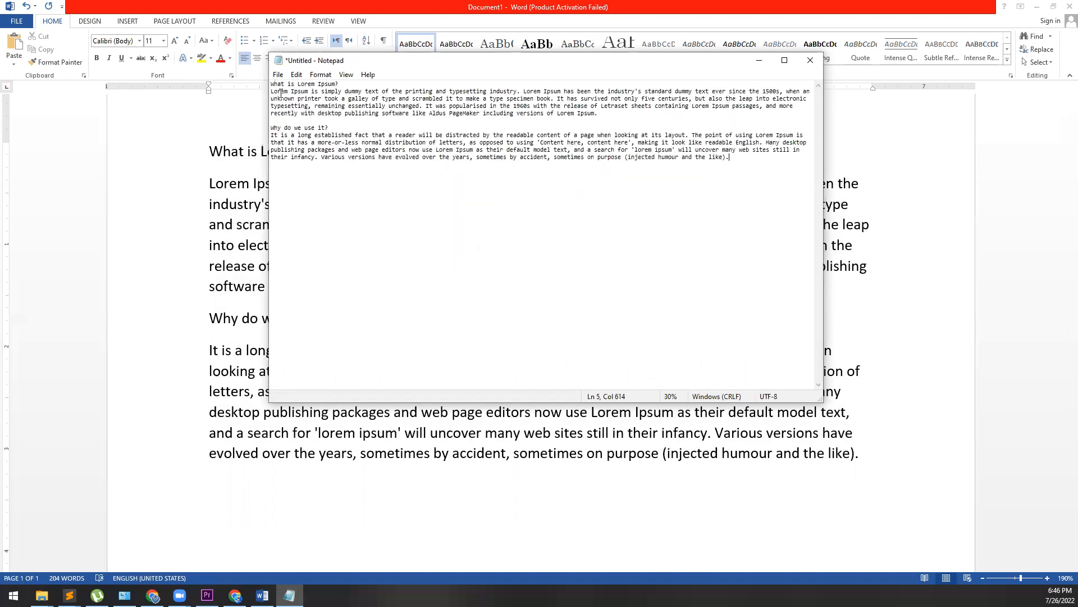
{"action": "scroll", "coordinate": [275, 84], "scroll_direction": "up", "scroll_amount": 2}
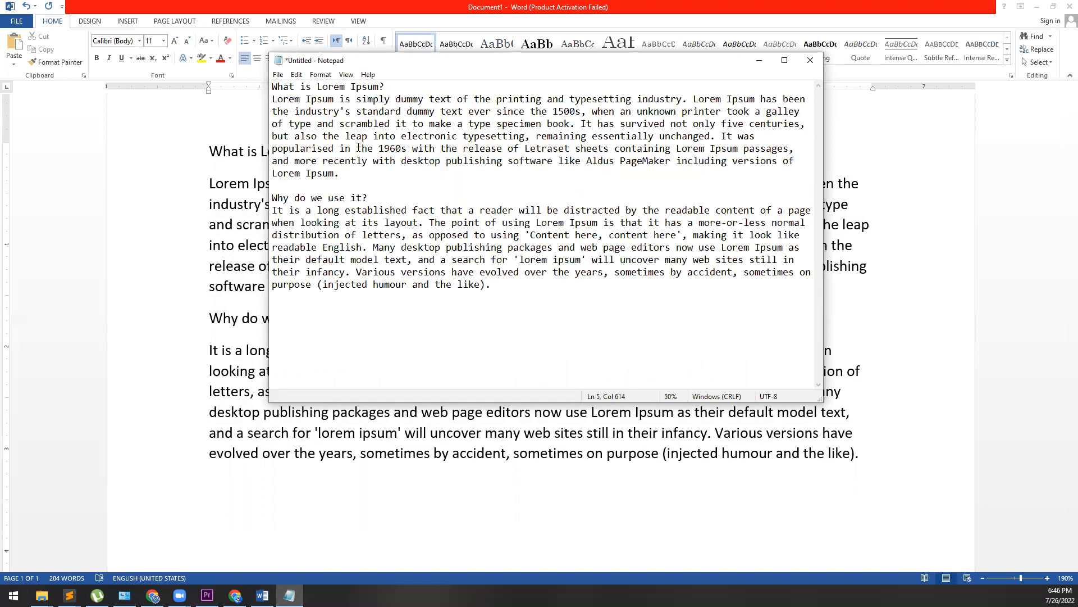
- Copy the entire Notepad text and replace all content of the Word document with it
{"action": "key", "text": "ctrl+a"}
{"action": "key", "text": "ctrl+c"}
{"action": "left_click", "coordinate": [240, 288]}
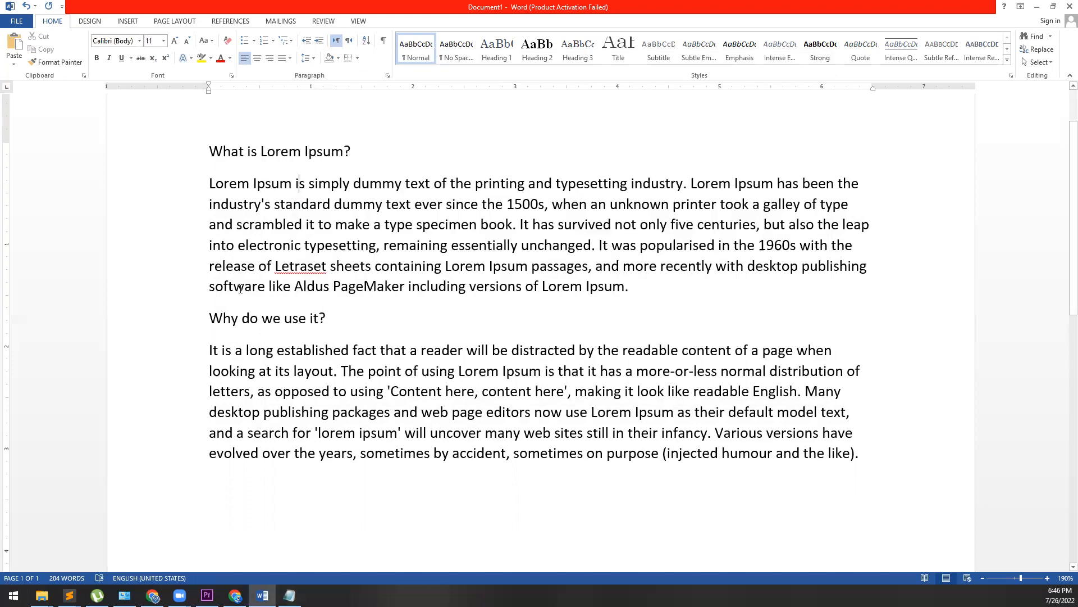
{"action": "key", "text": "ctrl+a"}
{"action": "key", "text": "Delete"}
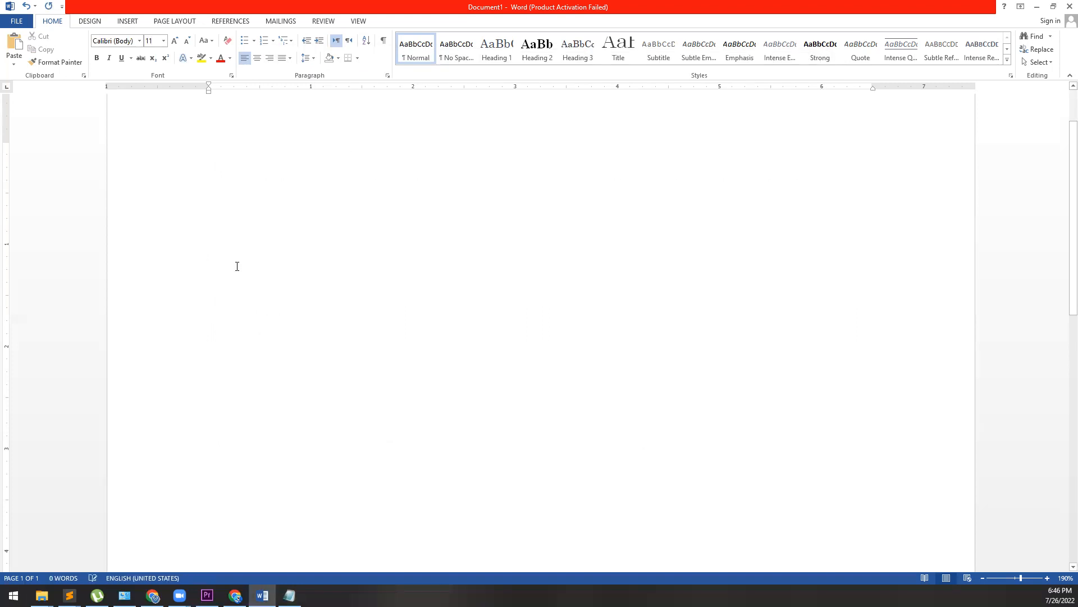
{"action": "key", "text": "ctrl+v"}
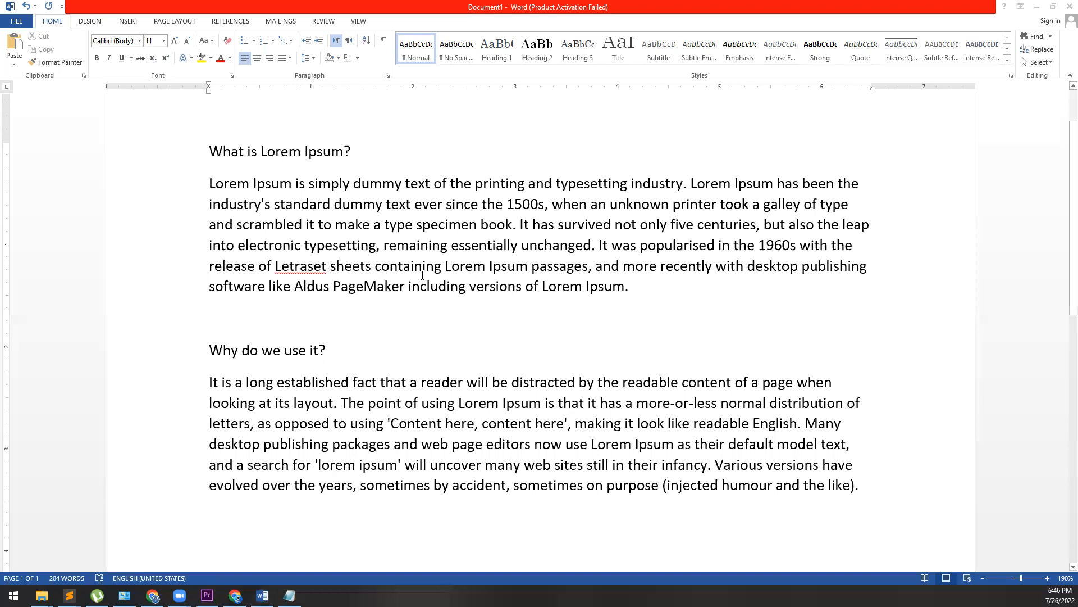
- Copy the two highlighted sections from the lipsum.com page again and replace the Word document's text with them, keeping their web formatting
{"action": "key", "text": "alt+Tab"}
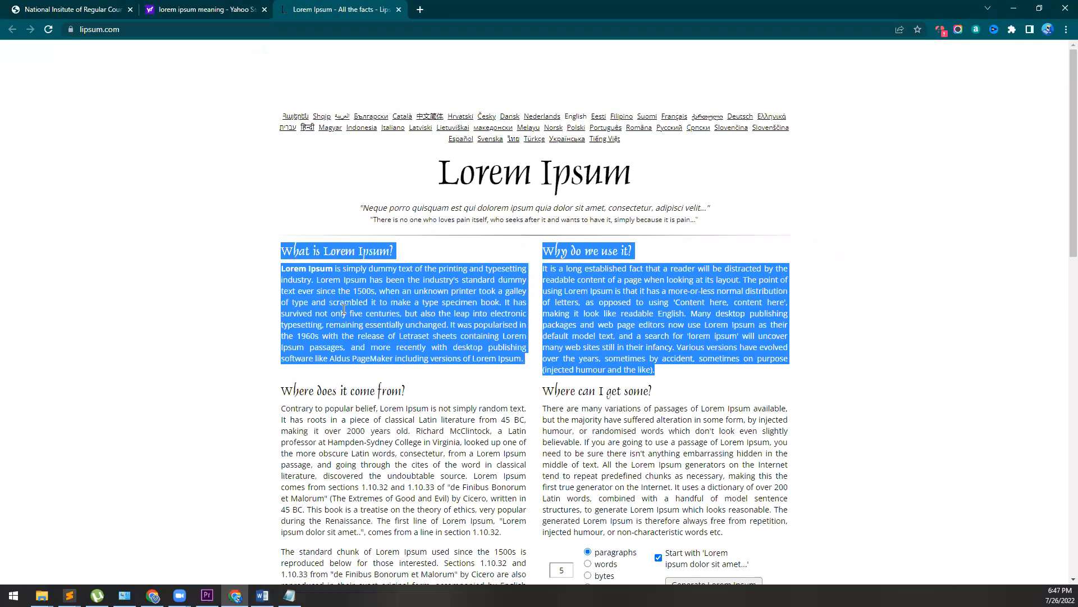
{"action": "key", "text": "alt+Tab"}
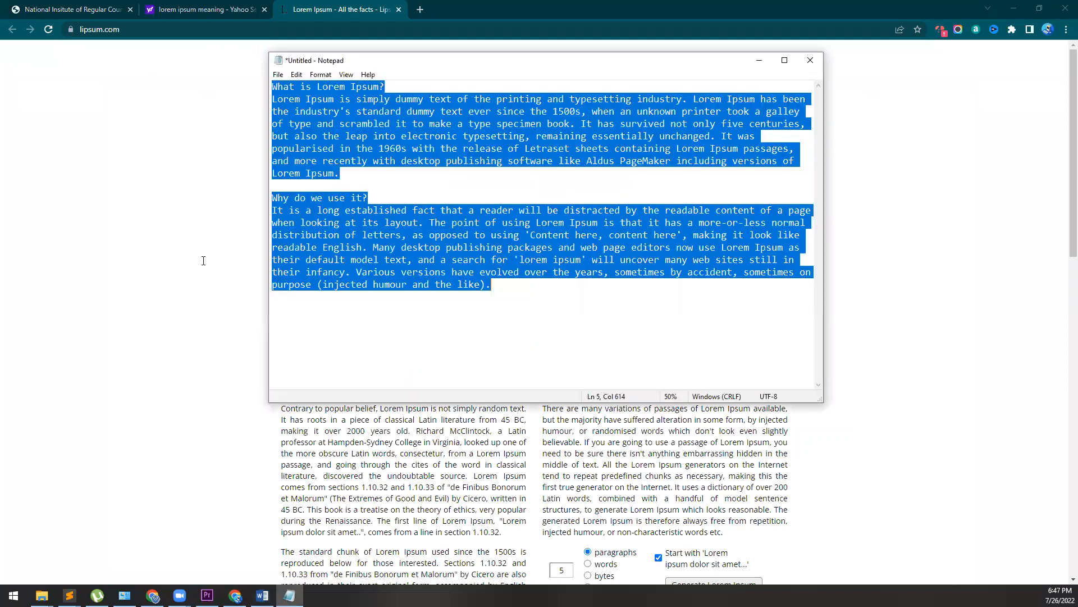
{"action": "key", "text": "alt+Tab"}
{"action": "key", "text": "alt+Tab"}
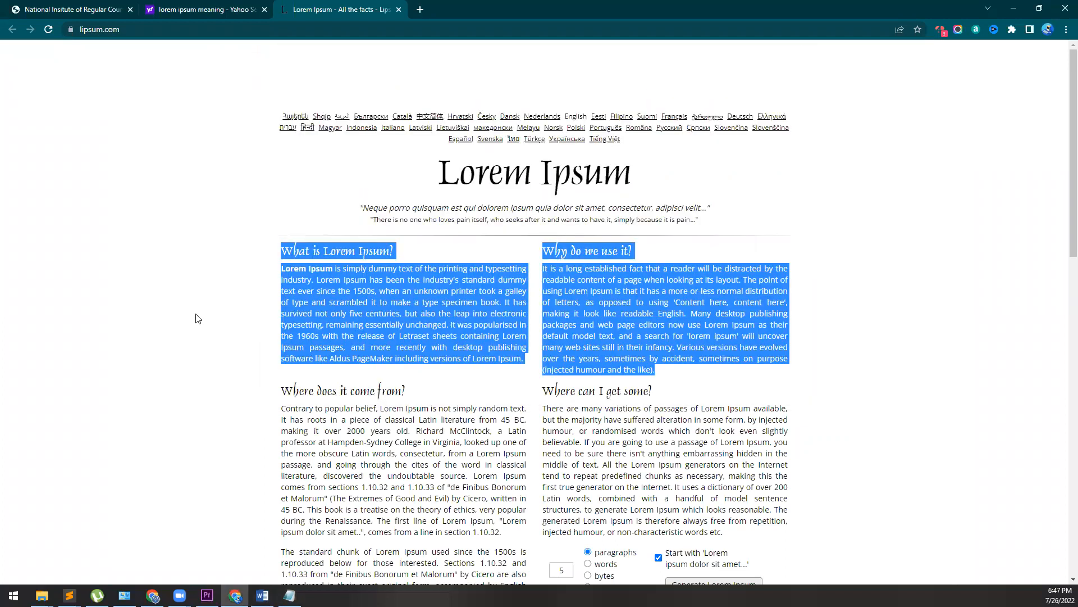
{"action": "key", "text": "alt+Tab"}
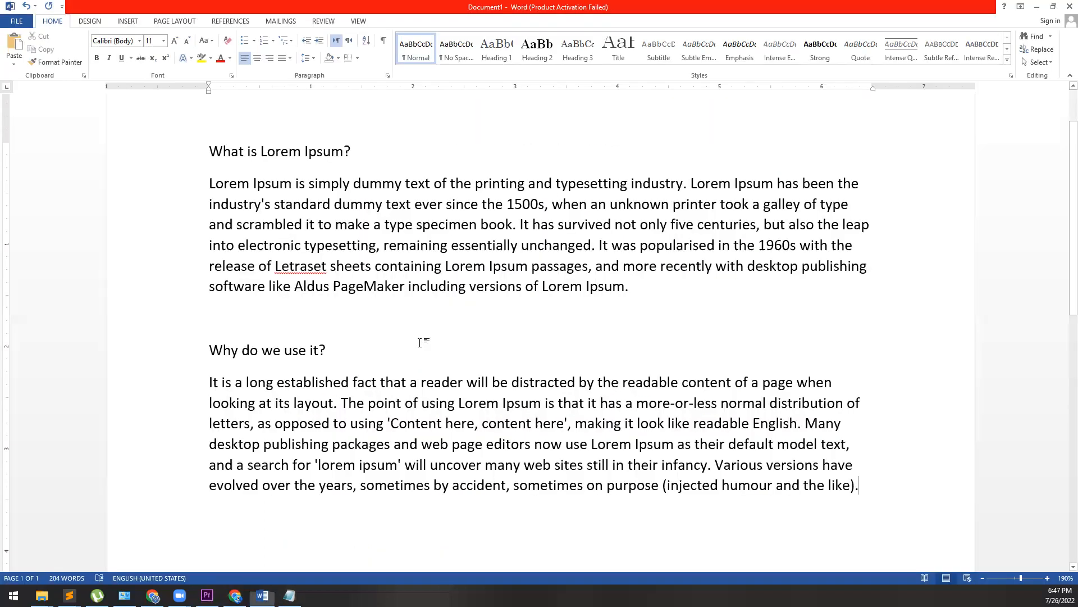
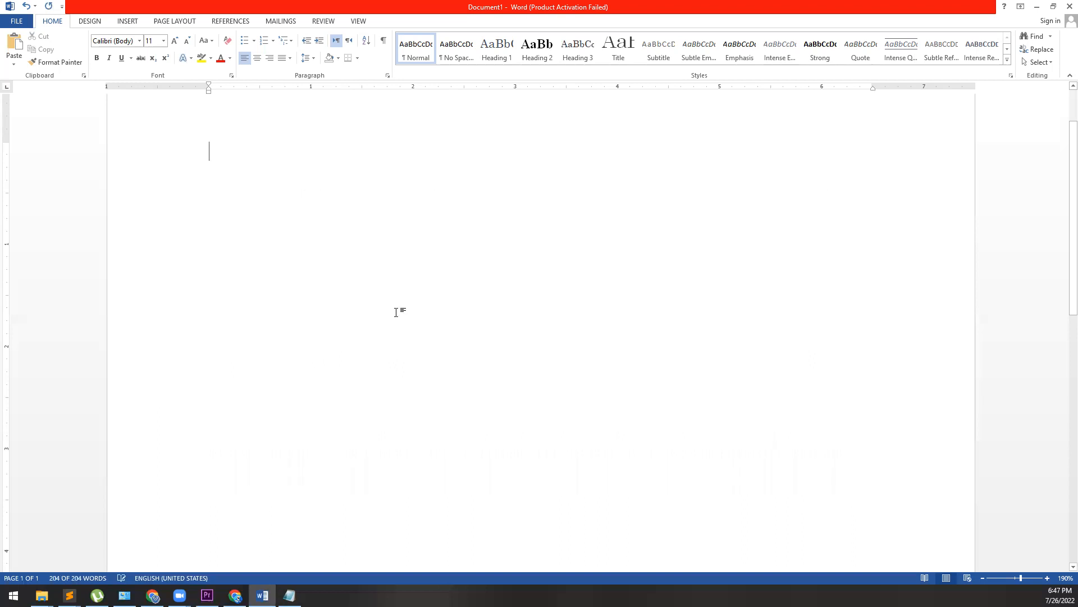
{"action": "key", "text": "ctrl+v"}
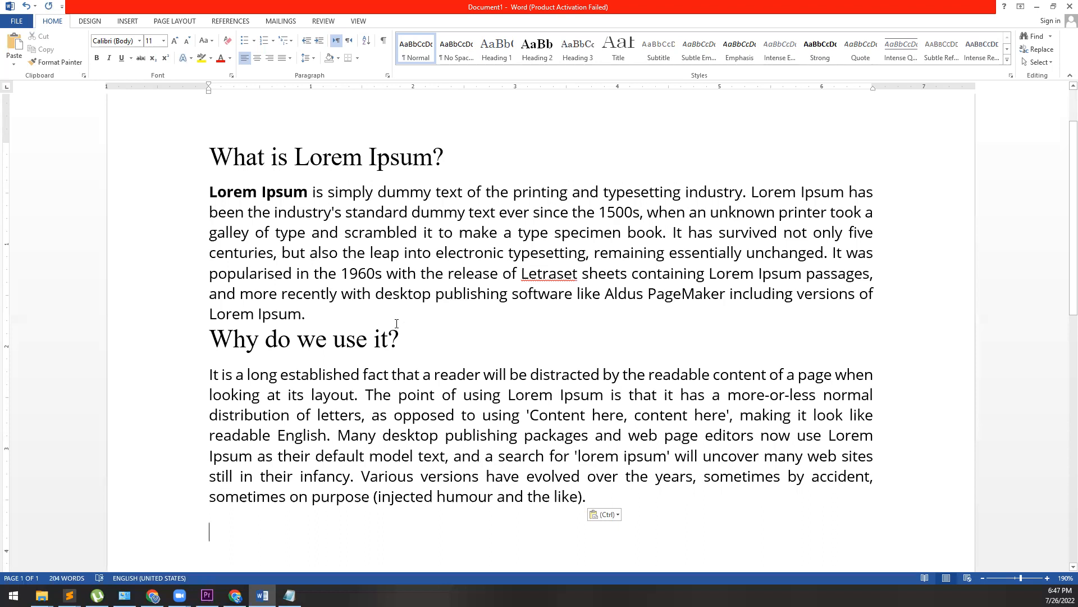
- Copy the whole formatted text in the Word document and delete it from the page
{"action": "left_click", "coordinate": [226, 192]}
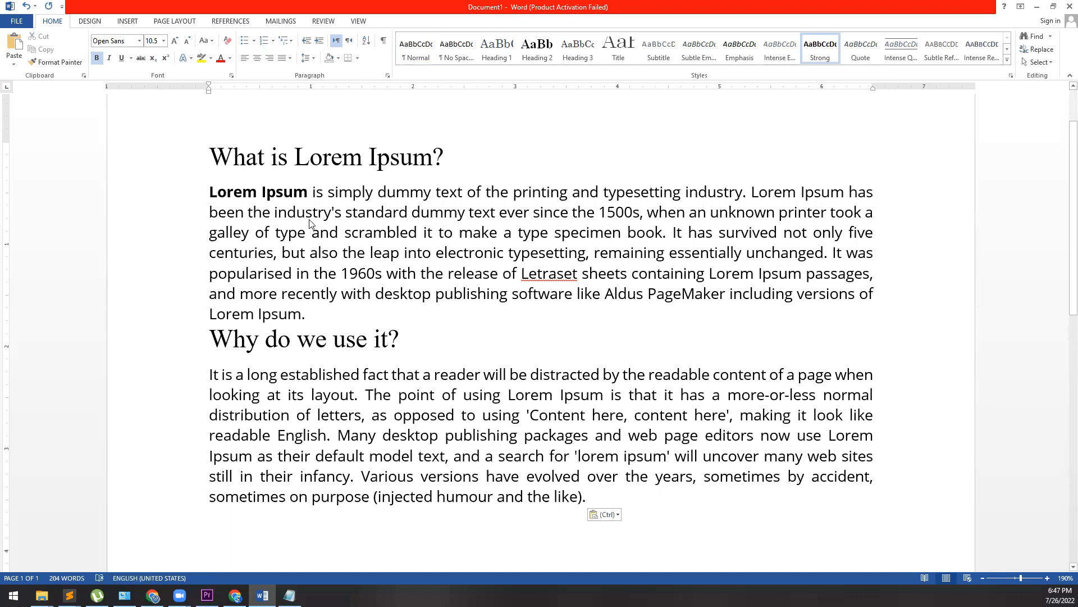
{"action": "key", "text": "ctrl"}
{"action": "key", "text": "ctrl"}
{"action": "key", "text": "ctrl+a"}
{"action": "key", "text": "ctrl+c"}
{"action": "key", "text": "Delete"}
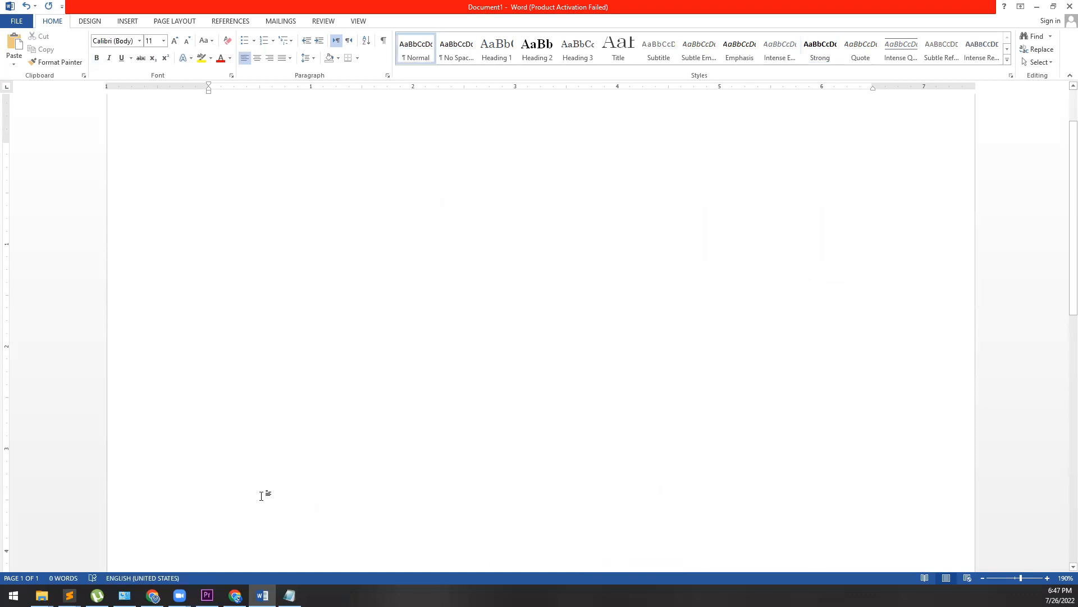
- Switch to Notepad and replace its existing text with the copied lorem ipsum sections
{"action": "key", "text": "alt+Tab"}
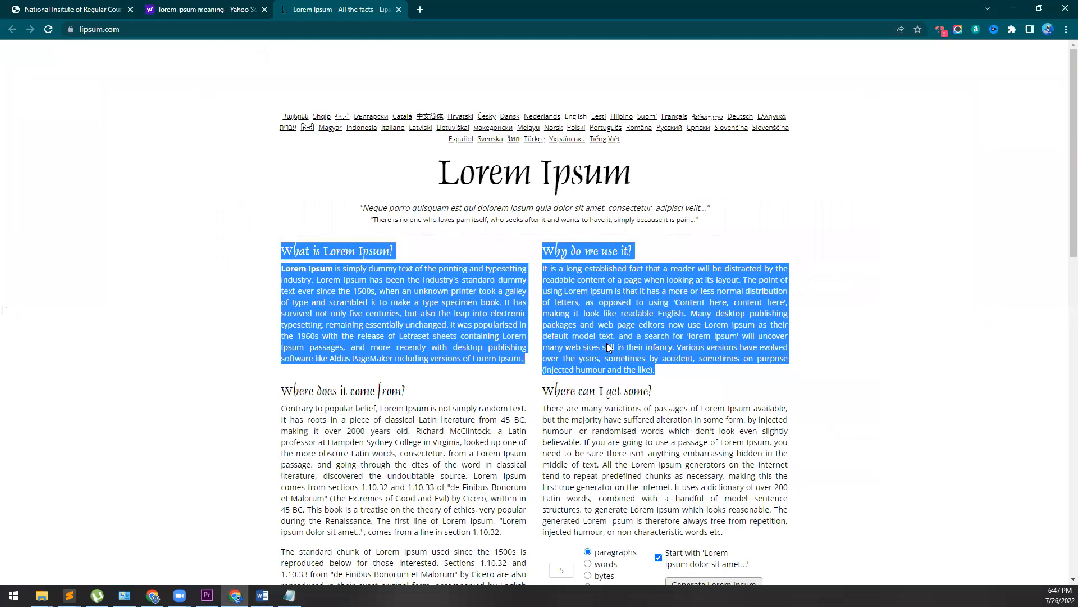
{"action": "key", "text": "alt+Tab"}
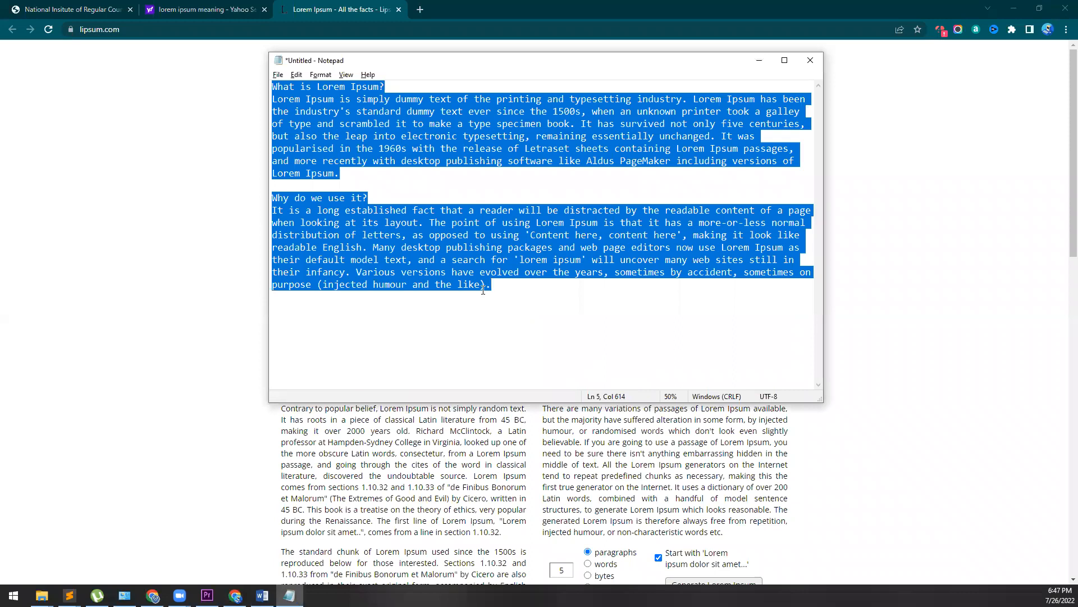
{"action": "key", "text": "BackSpace"}
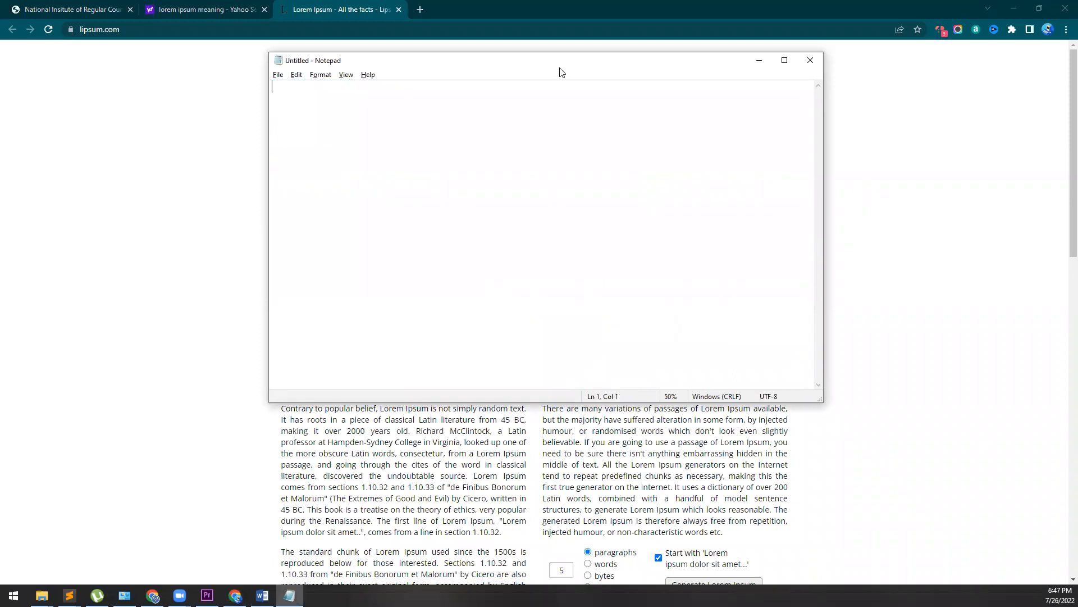
{"action": "key", "text": "ctrl+v"}
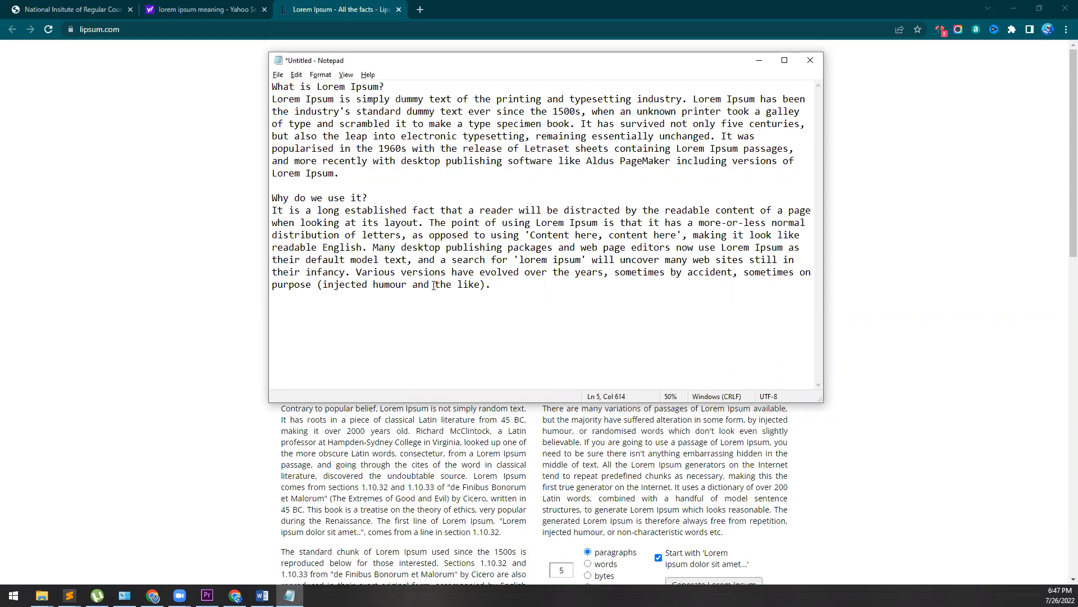
- Copy all the Notepad text into the blank Word document and remove the empty paragraph above "Why do we use it?"
{"action": "key", "text": "ctrl+a"}
{"action": "key", "text": "ctrl+c"}
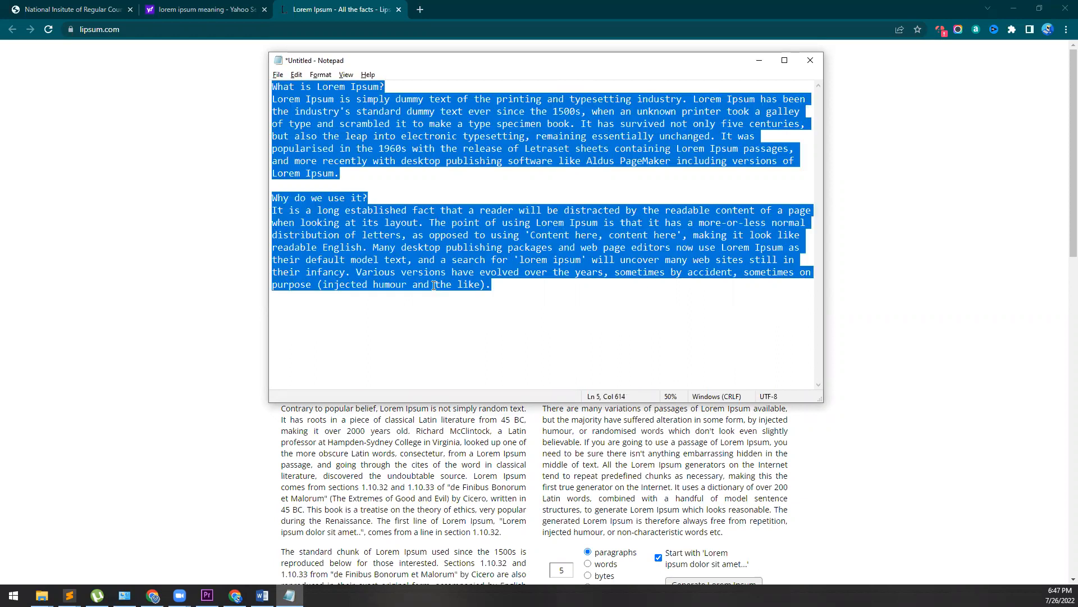
{"action": "key", "text": "ctrl+plus"}
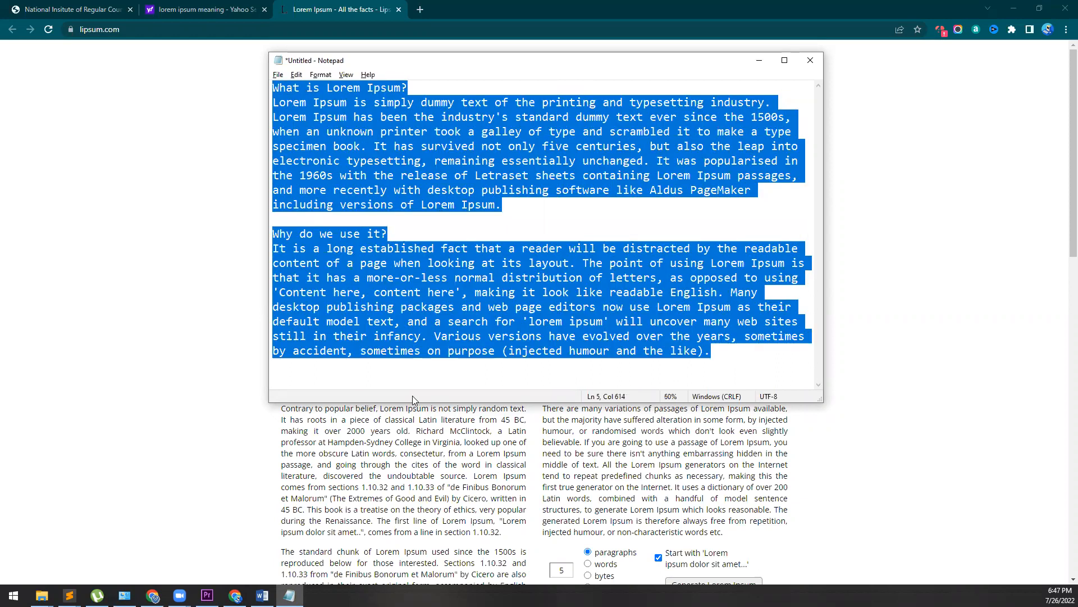
{"action": "key", "text": "alt+Tab"}
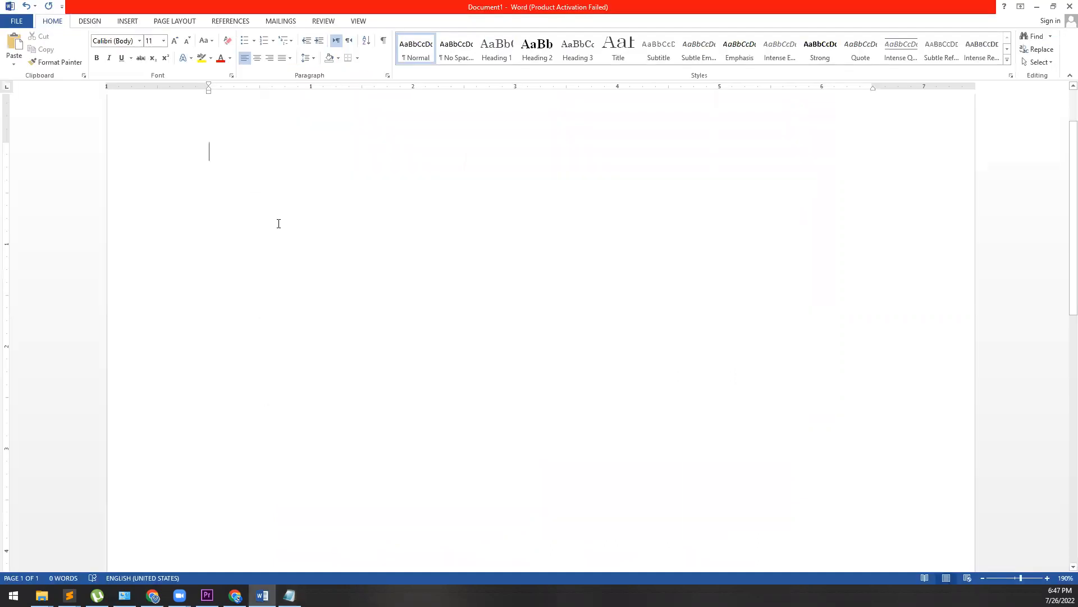
{"action": "key", "text": "ctrl+v"}
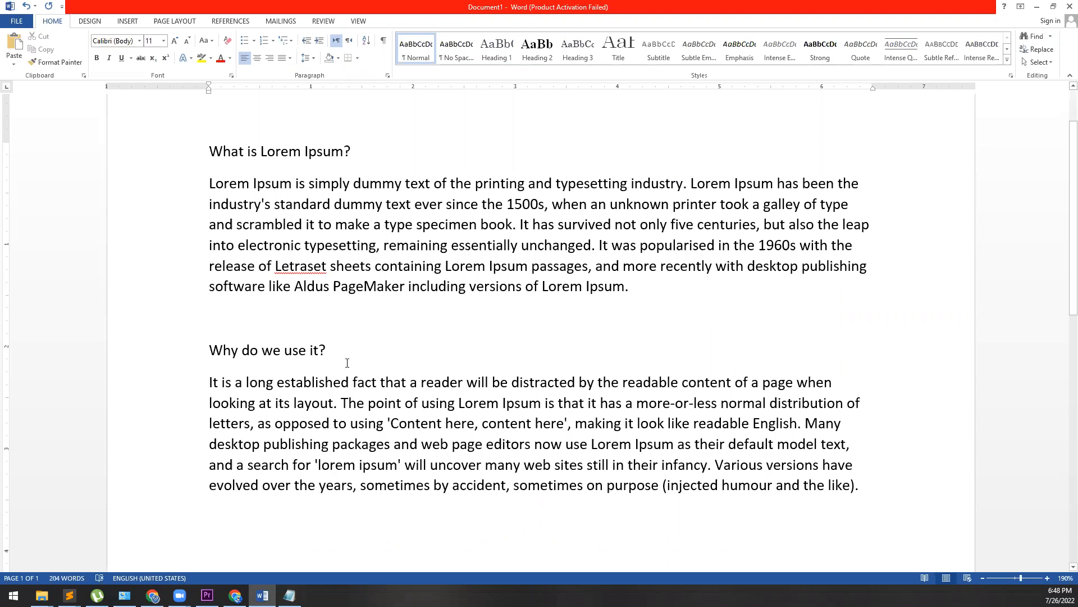
{"action": "left_click", "coordinate": [283, 309]}
{"action": "key", "text": "Delete"}
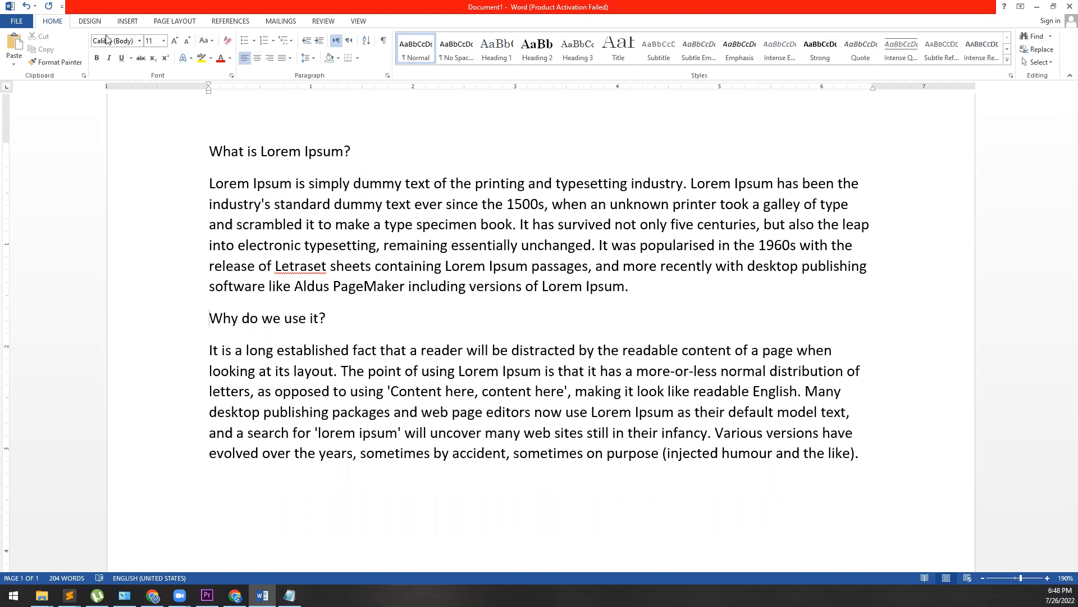
- Change the font of the "What is Lorem Ipsum?" heading to the decorative AA Sameer typeface with psychedelic capitals
{"action": "triple_click", "coordinate": [223, 151]}
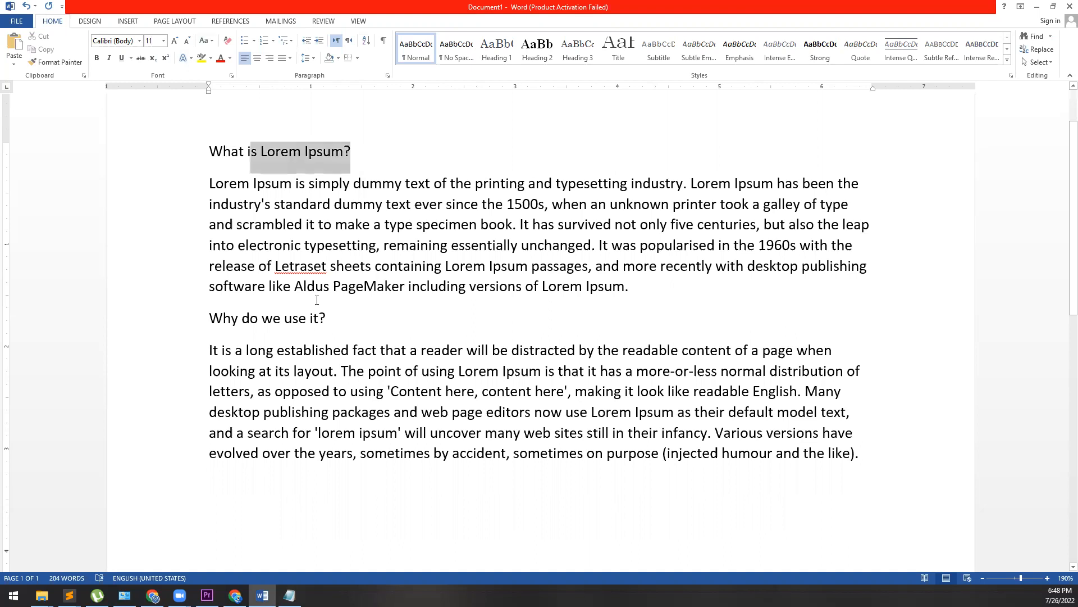
{"action": "left_click", "coordinate": [139, 41]}
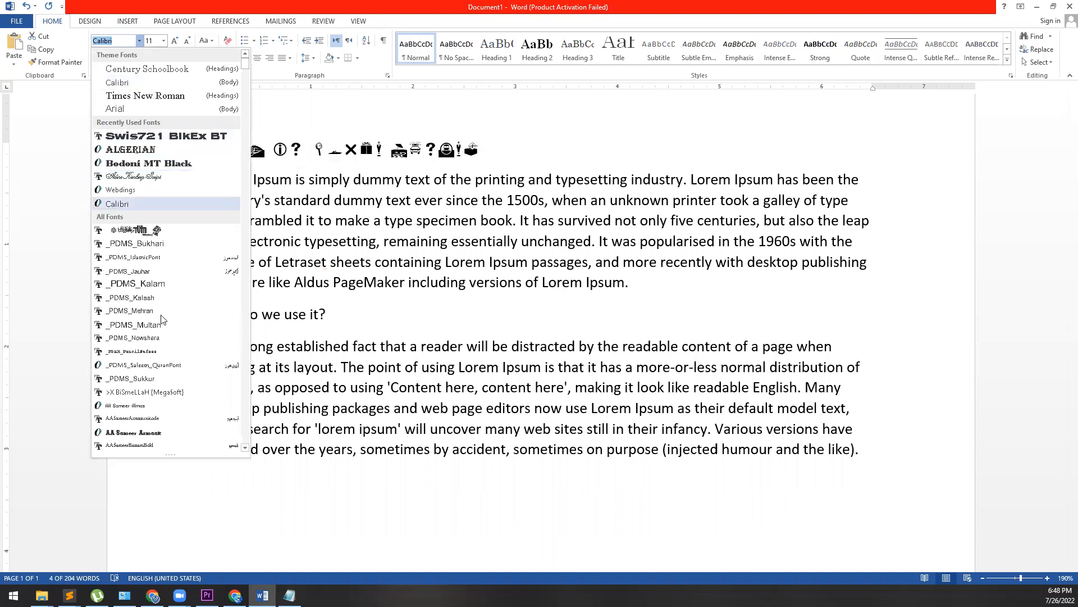
{"action": "scroll", "coordinate": [171, 393], "scroll_direction": "down", "scroll_amount": 7}
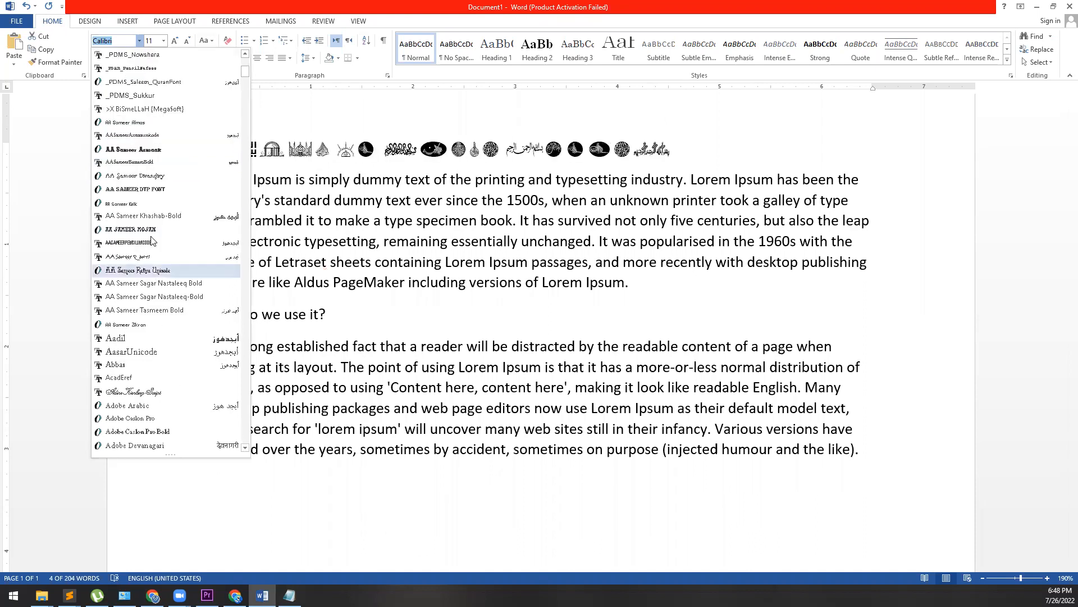
{"action": "left_click", "coordinate": [168, 230]}
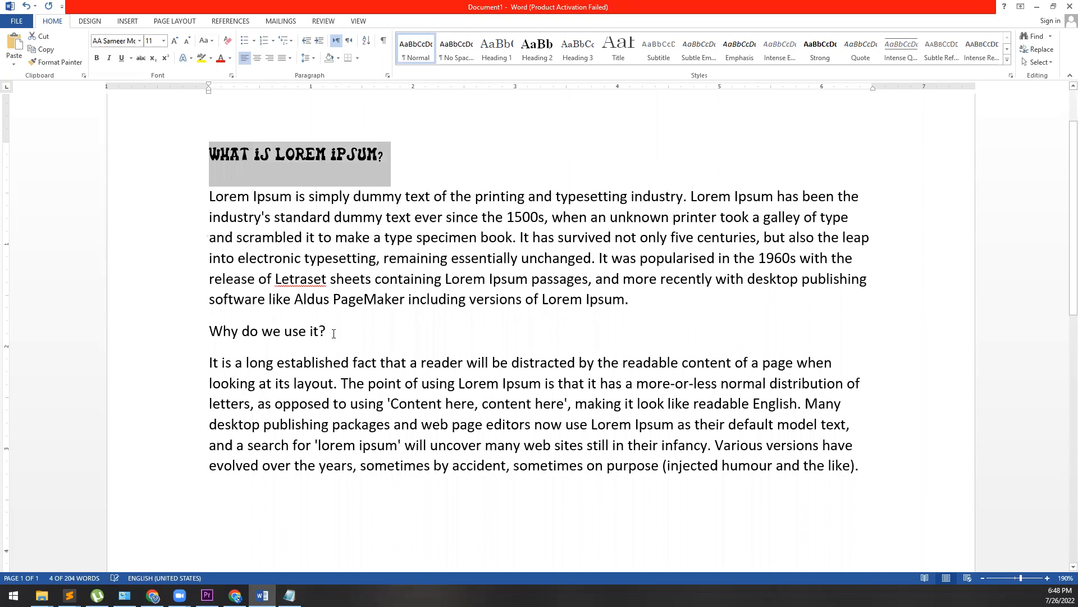
- Format the "What is Lorem Ipsum?" heading as bold and italic with a dashed underline and red font color
{"action": "left_click", "coordinate": [96, 58]}
{"action": "left_click", "coordinate": [109, 58]}
{"action": "left_click", "coordinate": [131, 58]}
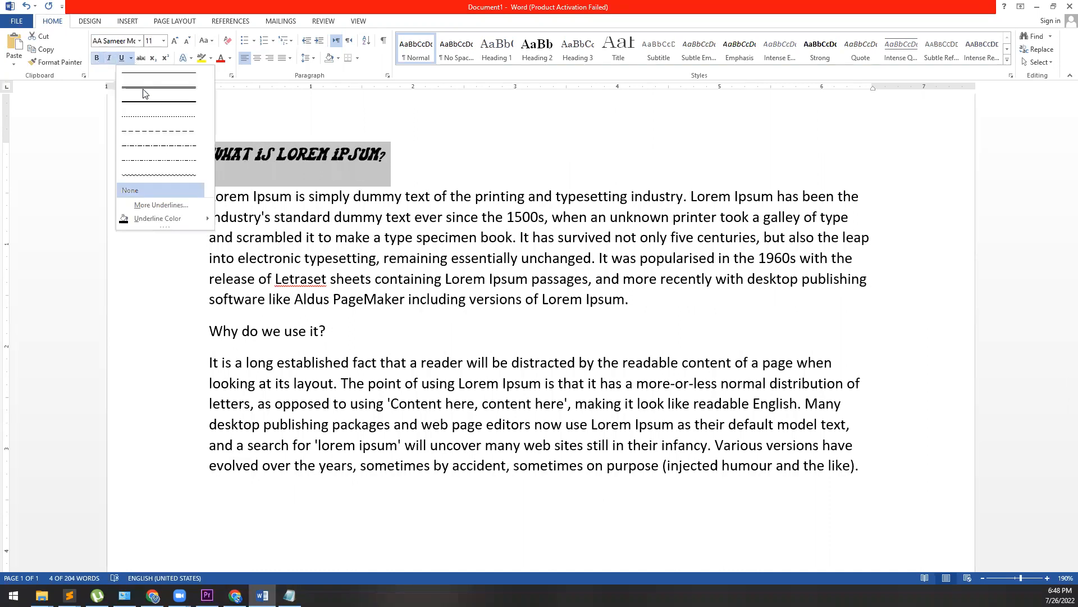
{"action": "left_click", "coordinate": [169, 139]}
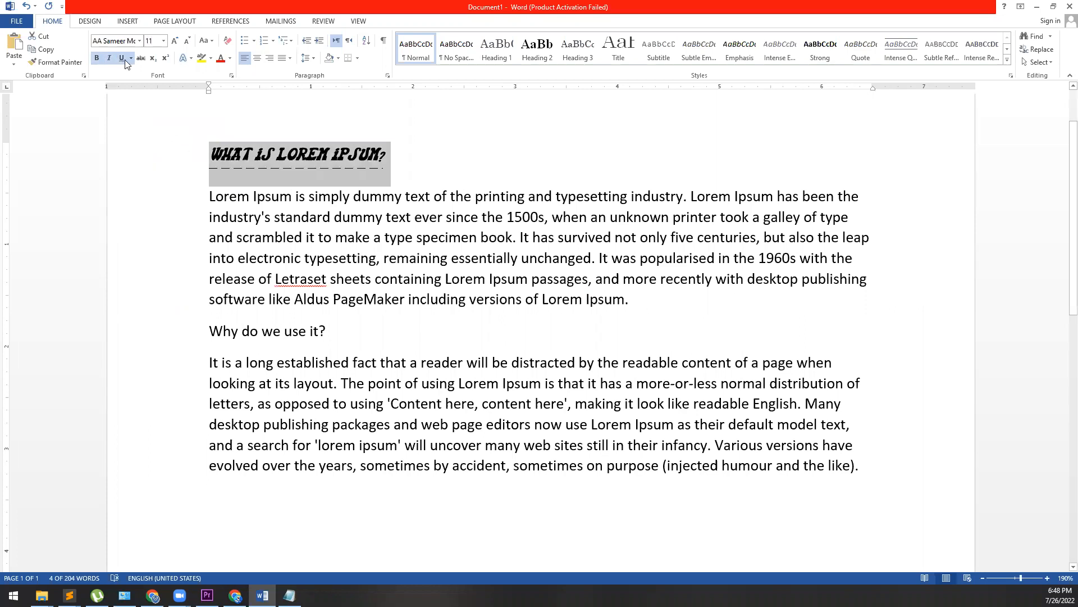
{"action": "left_click", "coordinate": [220, 59]}
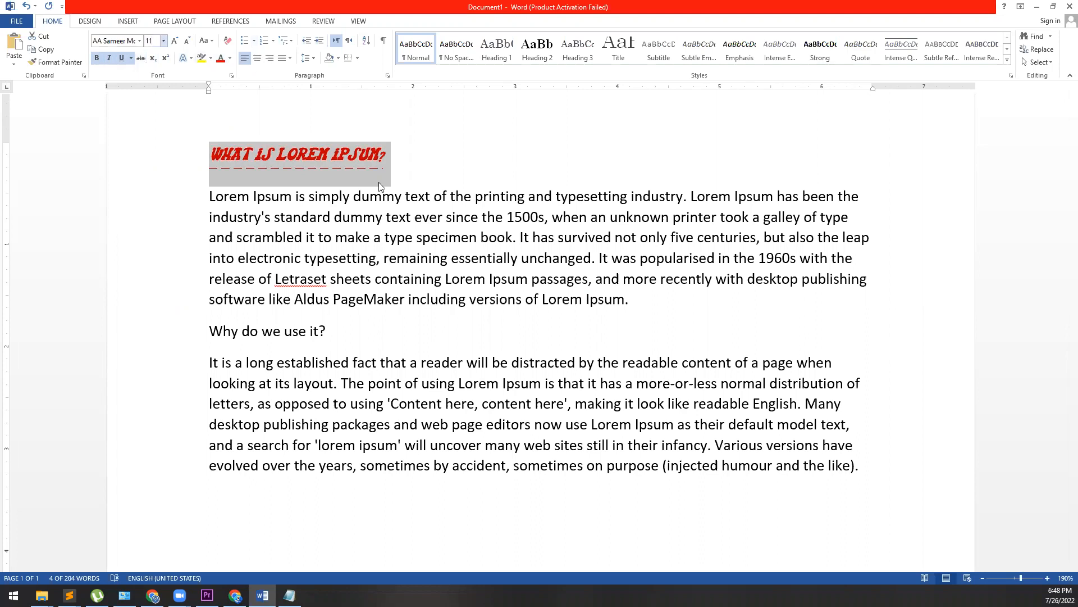
- Copy the formatting of the "What is Lorem Ipsum?" heading onto the "Why do we use it?" heading with Format Painter
{"action": "left_click", "coordinate": [322, 153]}
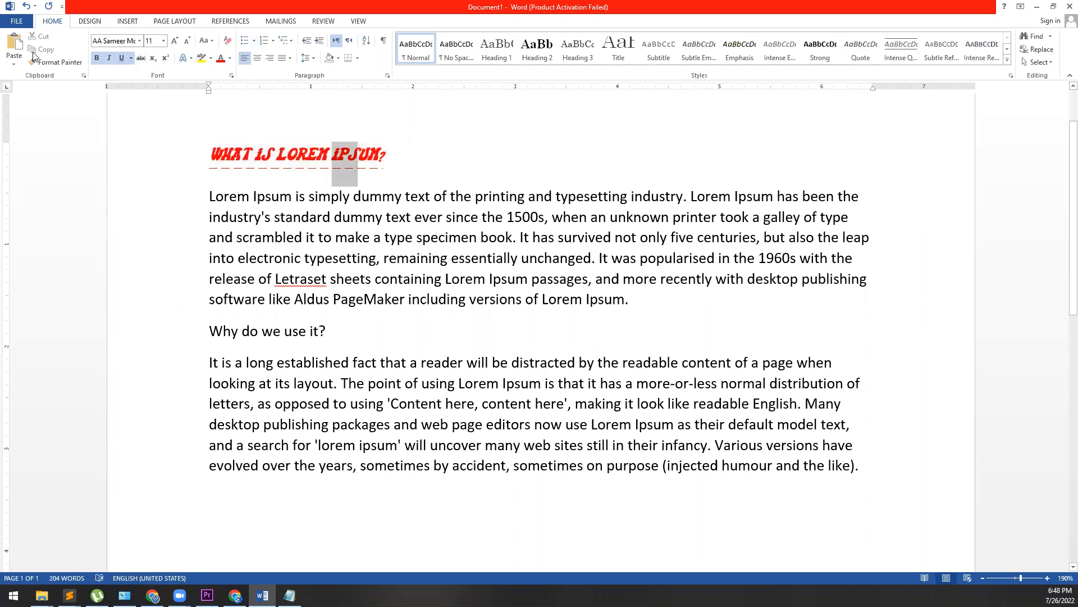
{"action": "left_click", "coordinate": [55, 63]}
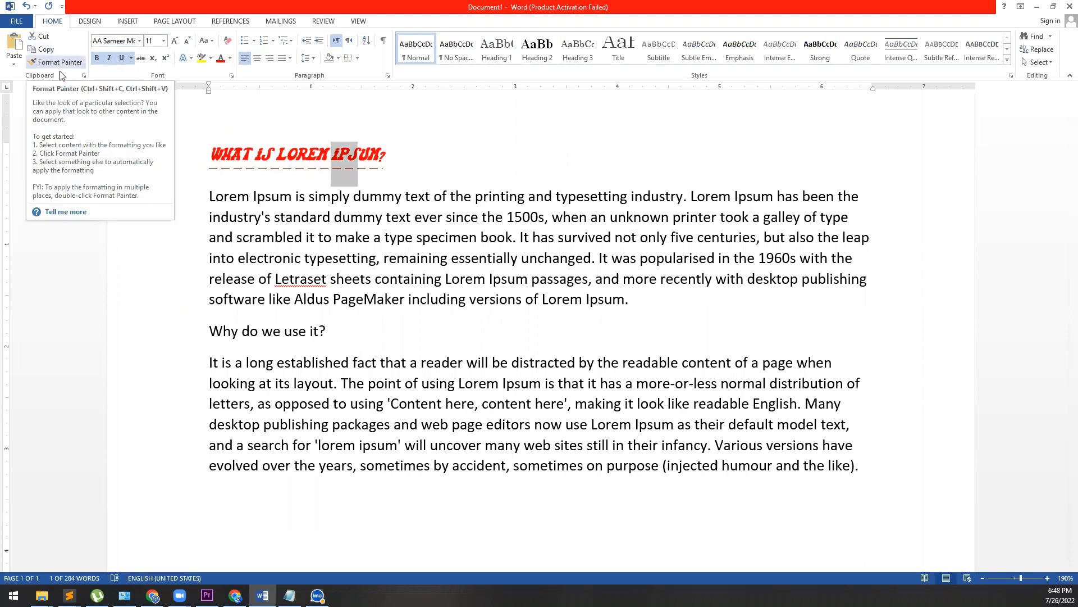
{"action": "left_click_drag", "start_coordinate": [218, 331], "coordinate": [336, 338]}
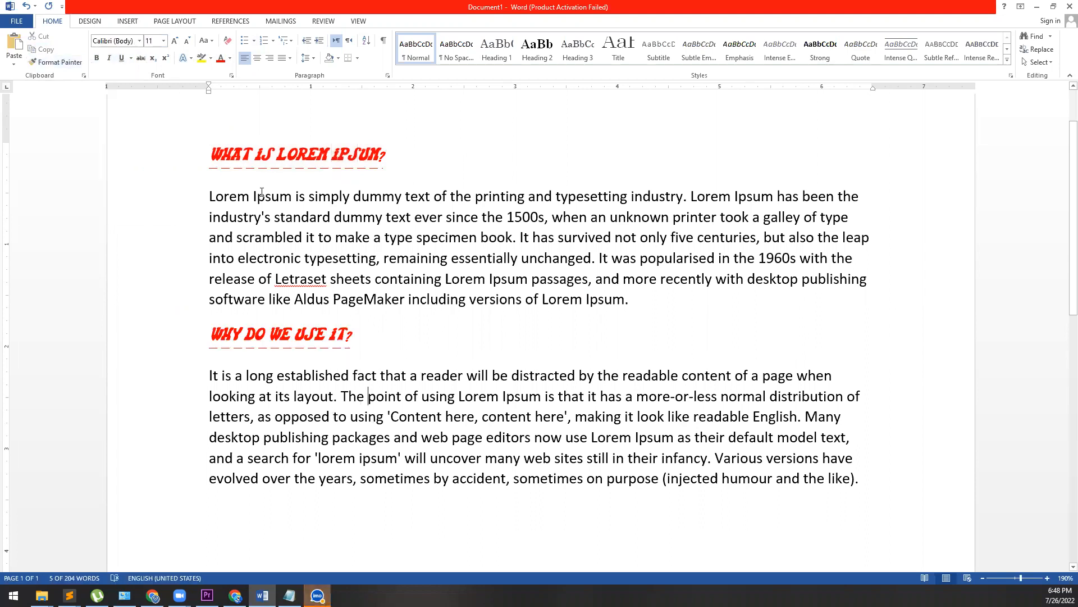
{"action": "scroll", "coordinate": [283, 329], "scroll_direction": "up", "scroll_amount": 1}
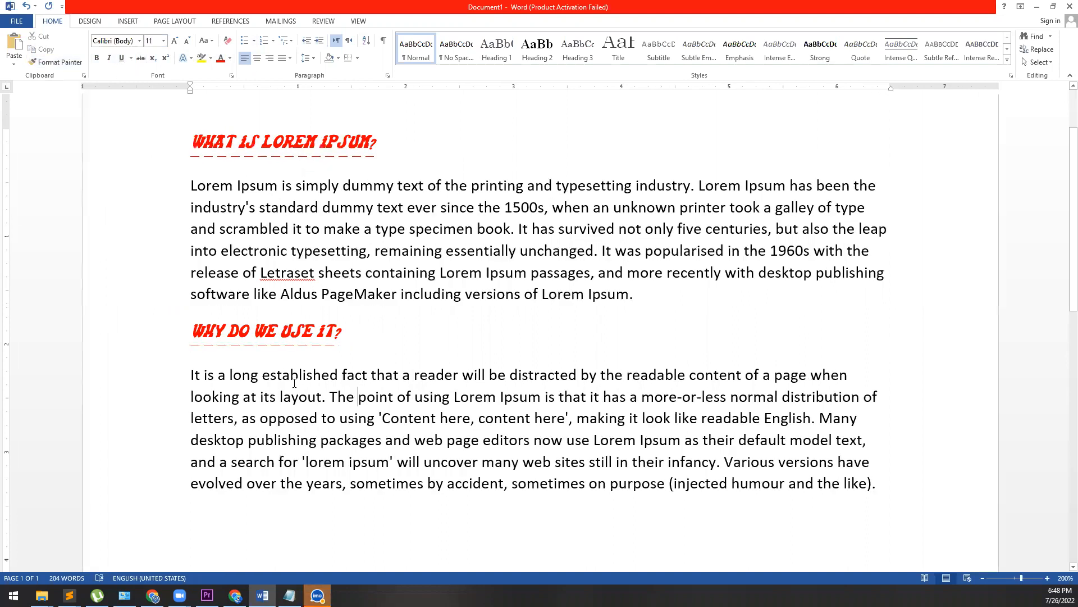
{"action": "left_click", "coordinate": [391, 253]}
{"action": "left_click", "coordinate": [208, 41]}
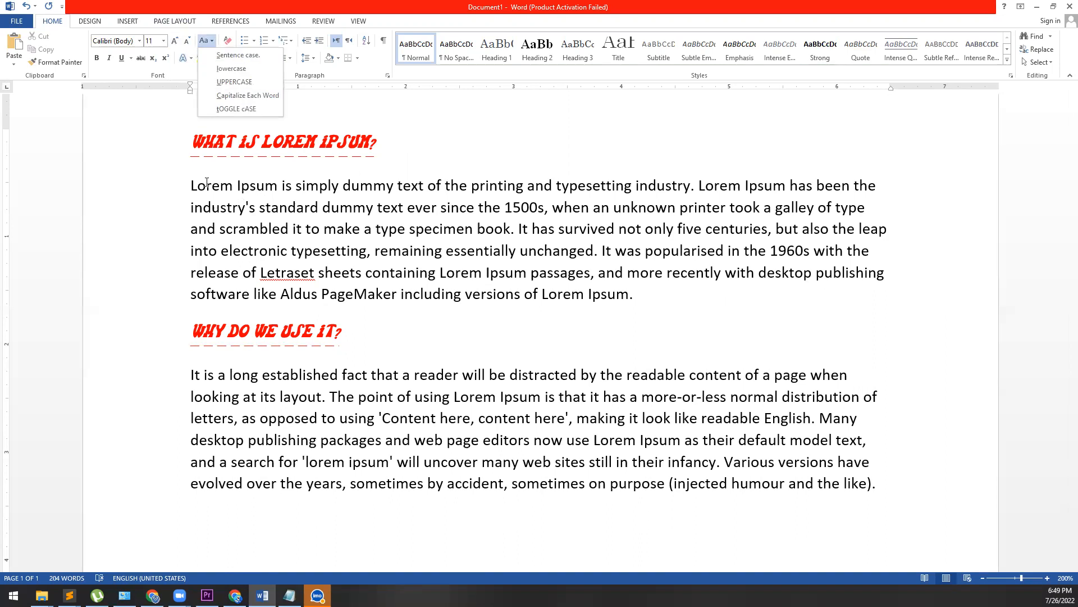
{"action": "left_click_drag", "start_coordinate": [191, 185], "coordinate": [545, 283]}
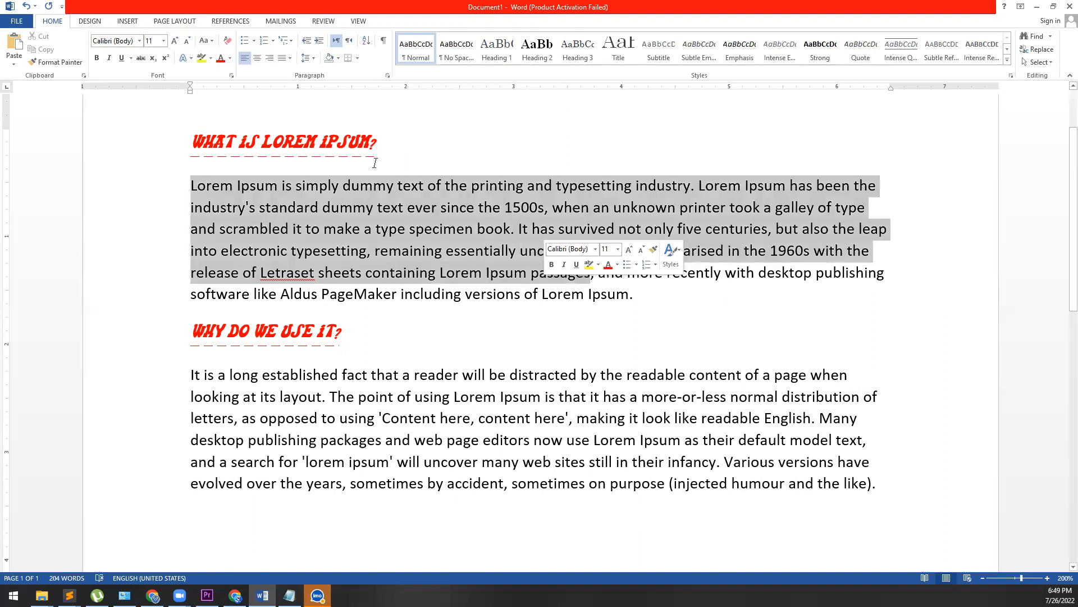
{"action": "left_click", "coordinate": [548, 304]}
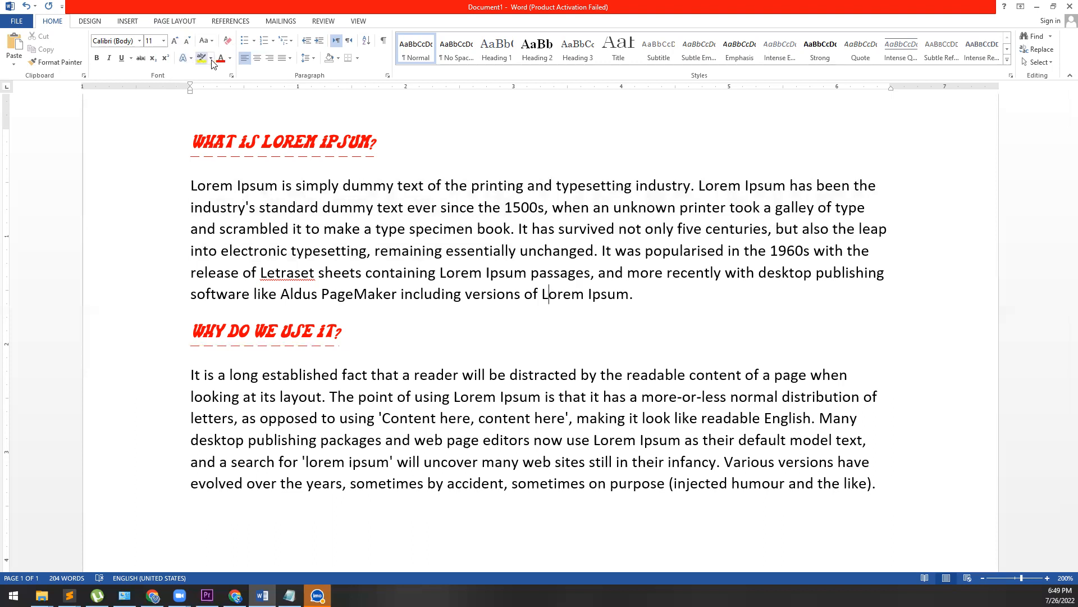
{"action": "left_click", "coordinate": [211, 58]}
{"action": "left_click", "coordinate": [312, 81]}
- Show the items stored on the Office clipboard and close the list again
{"action": "left_click", "coordinate": [84, 75]}
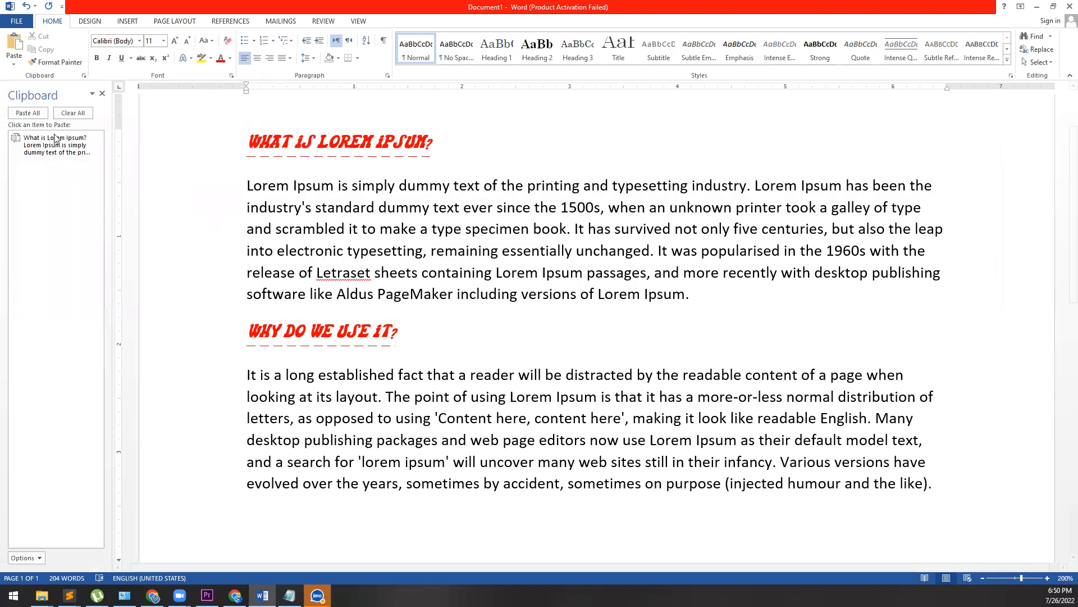
{"action": "left_click", "coordinate": [102, 93]}
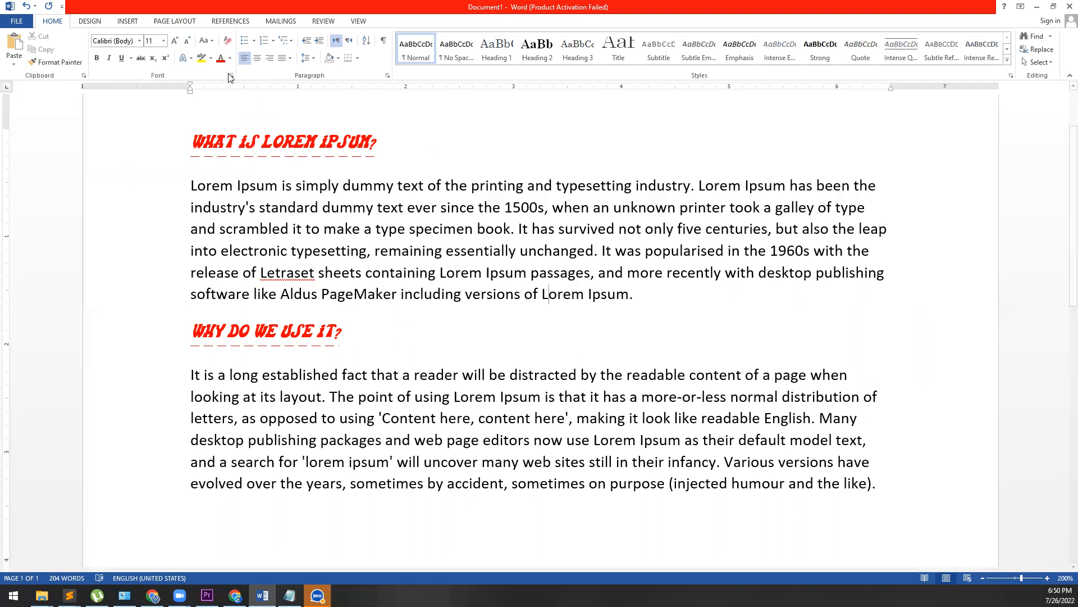
- Open the Font dialog for the body text and move it clear of the two red headings
{"action": "key", "text": "ctrl+d"}
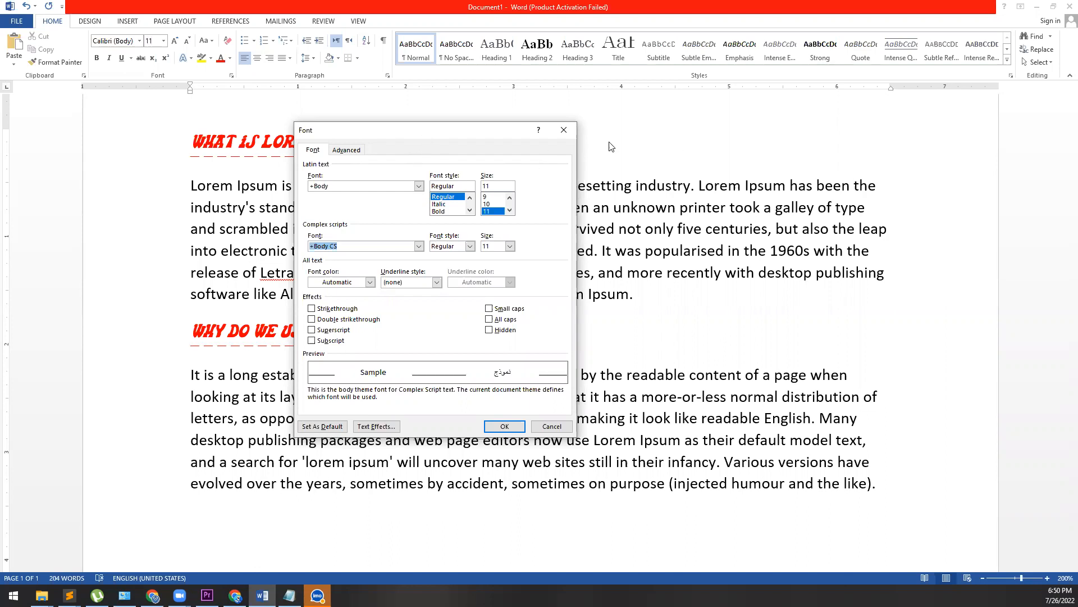
{"action": "left_click_drag", "start_coordinate": [428, 138], "coordinate": [611, 146]}
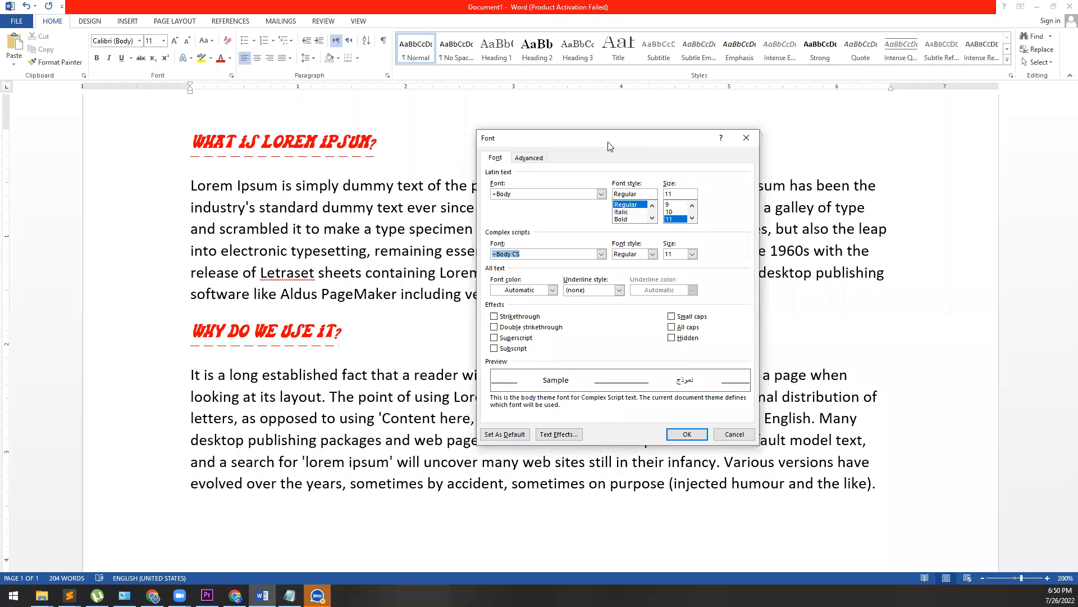
{"action": "left_click_drag", "start_coordinate": [559, 142], "coordinate": [499, 134]}
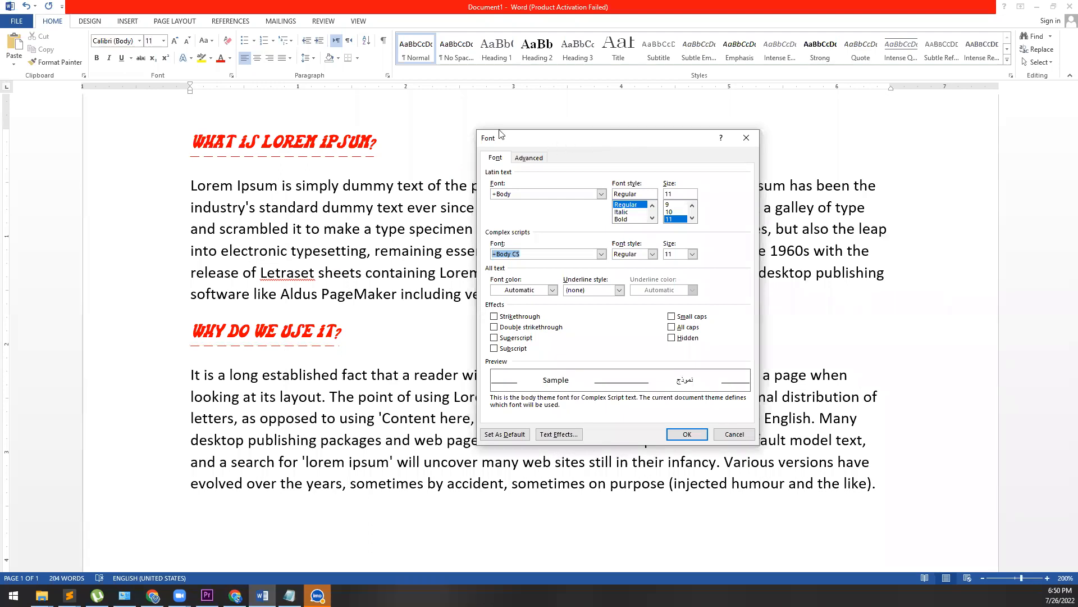